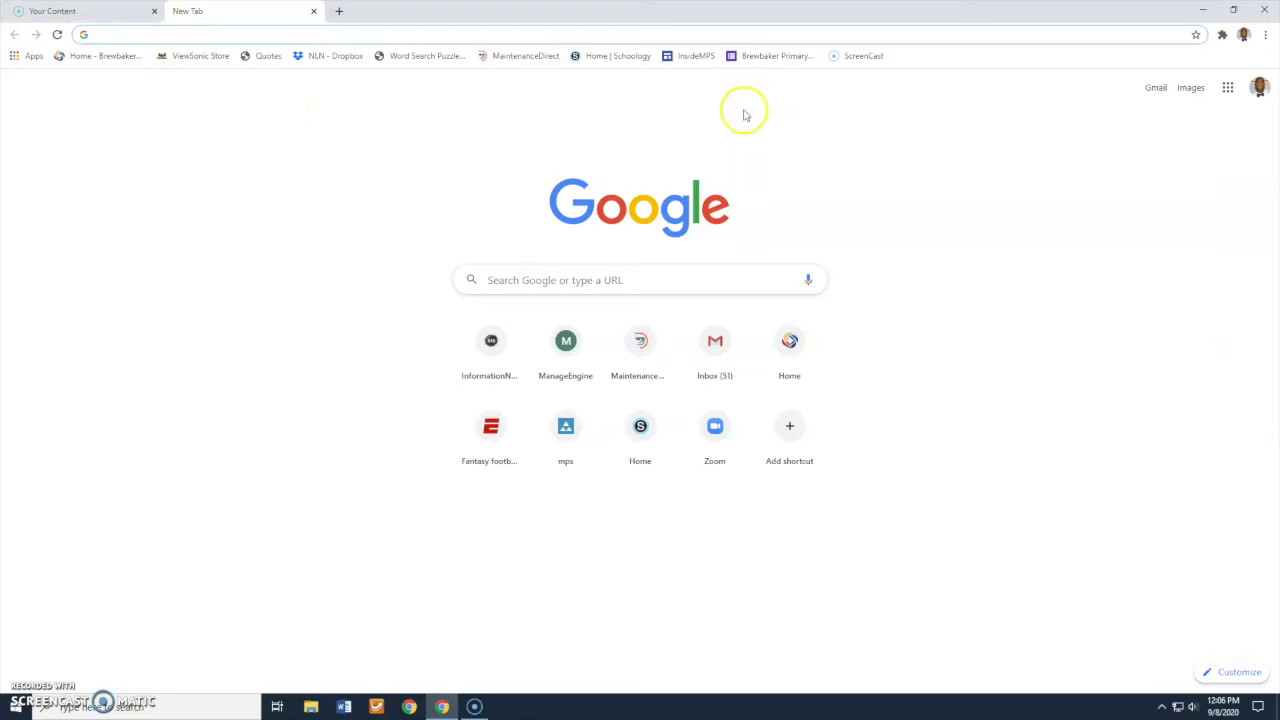
Open Google Forms from the Google apps and create a new blank form.
left_click(1227, 89)
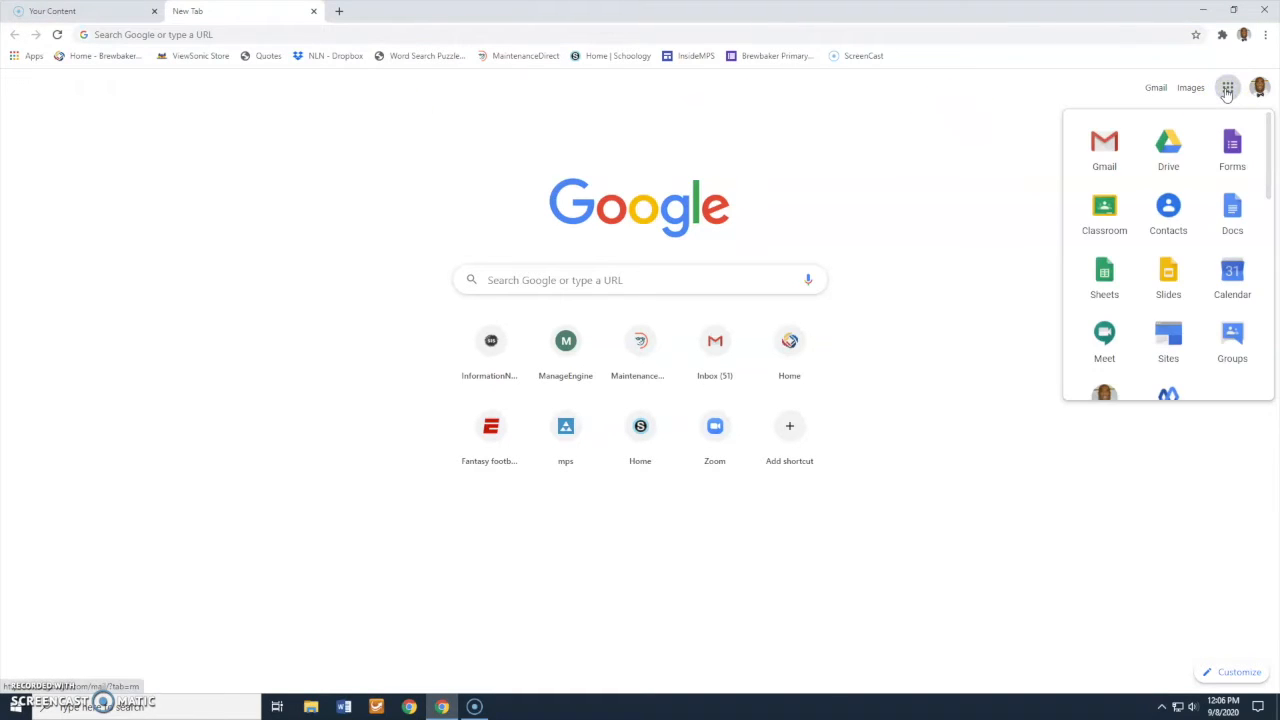
left_click(1232, 150)
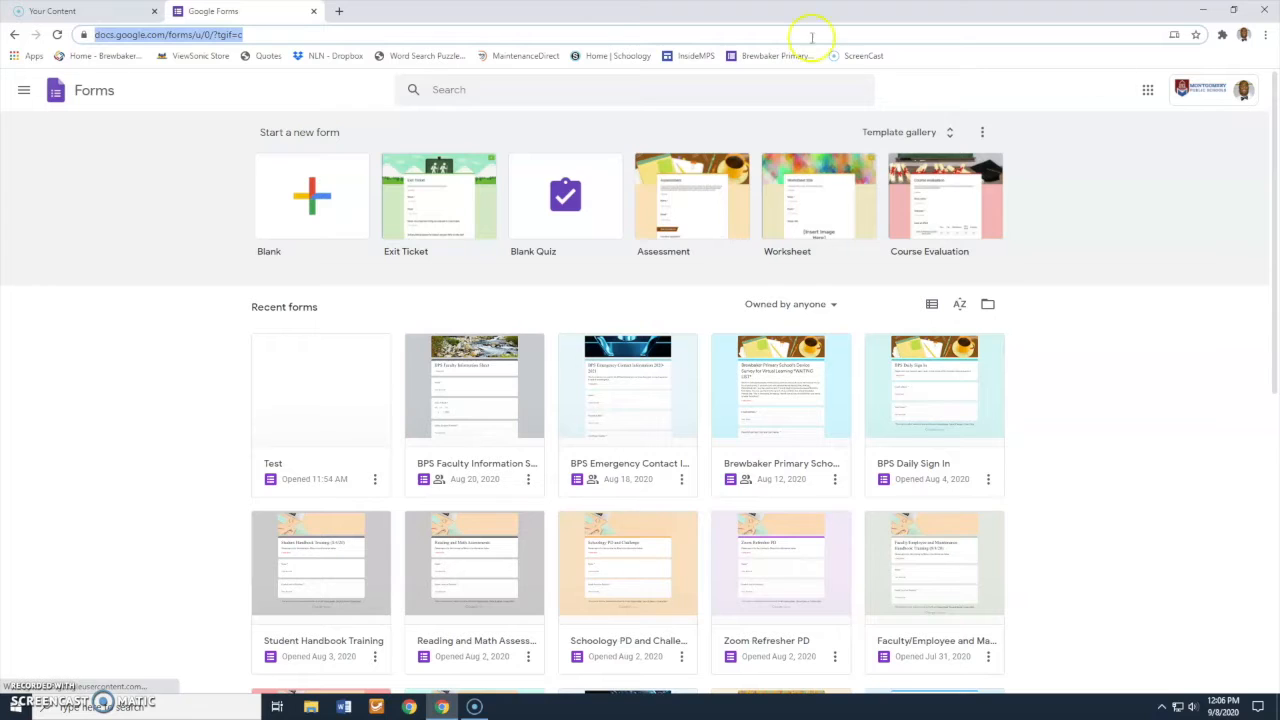
left_click(304, 199)
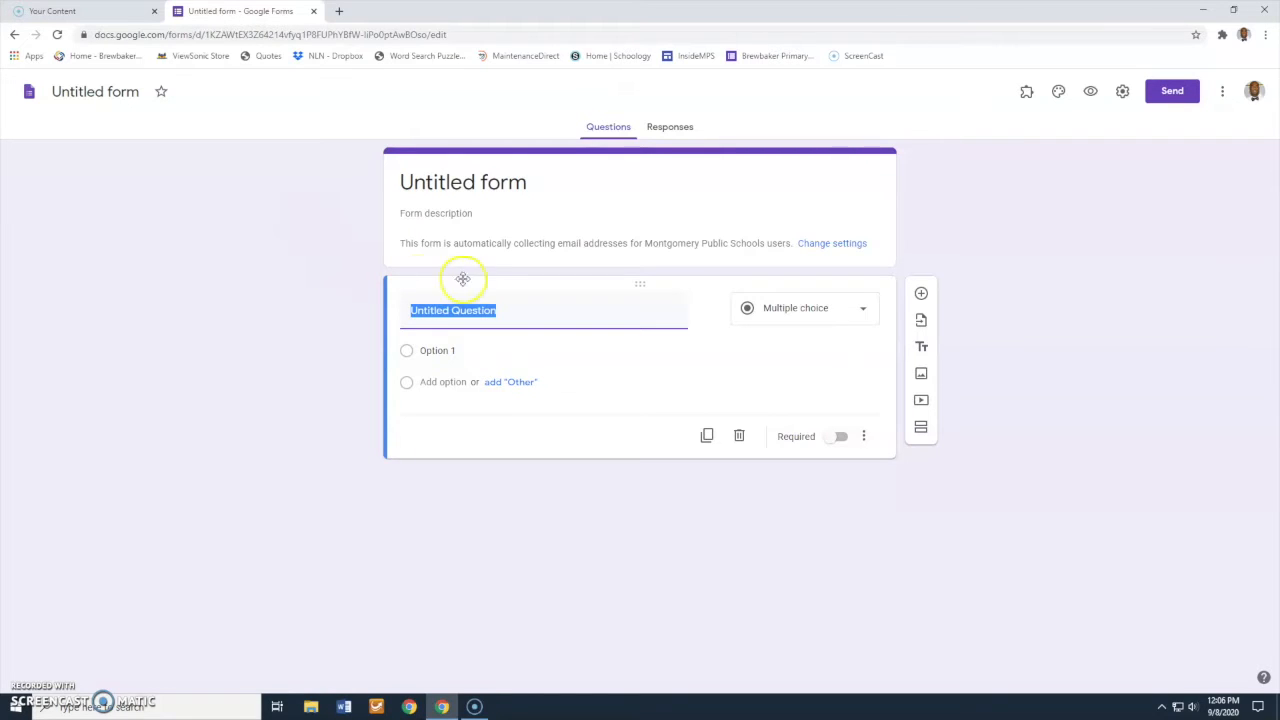
Title the form "Test" and give the form file the same name.
left_click(528, 184)
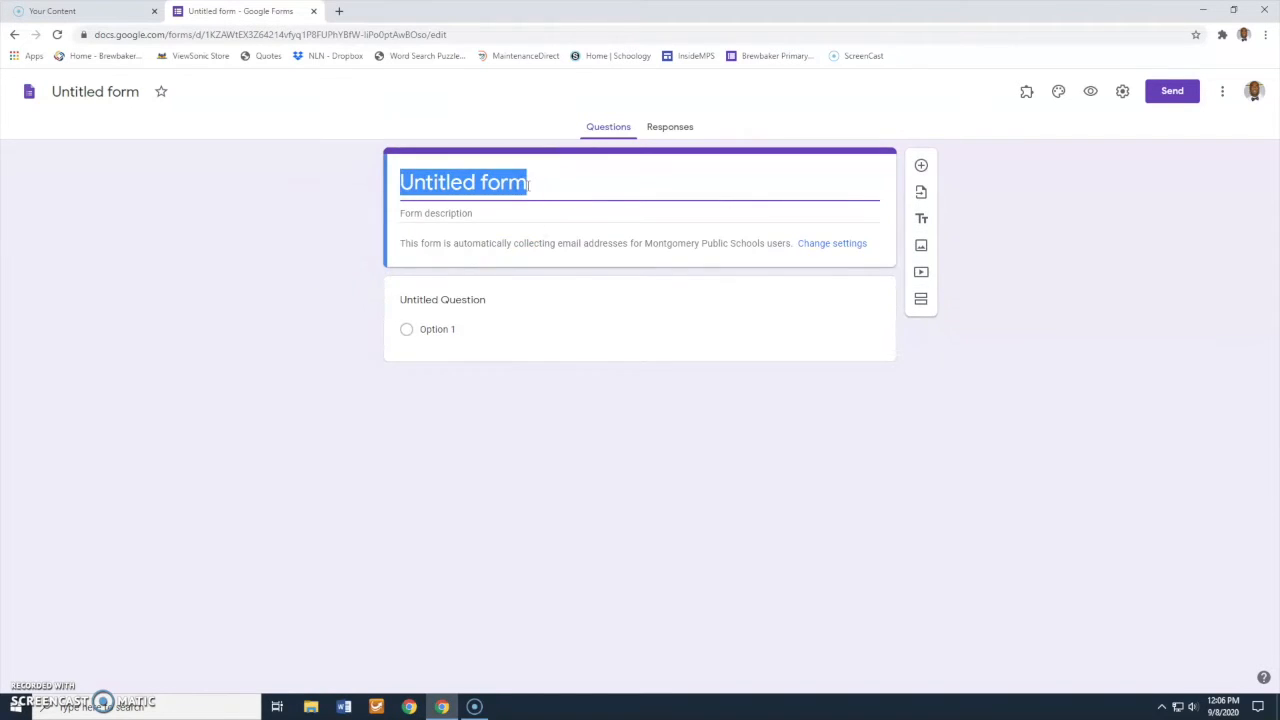
type("Test")
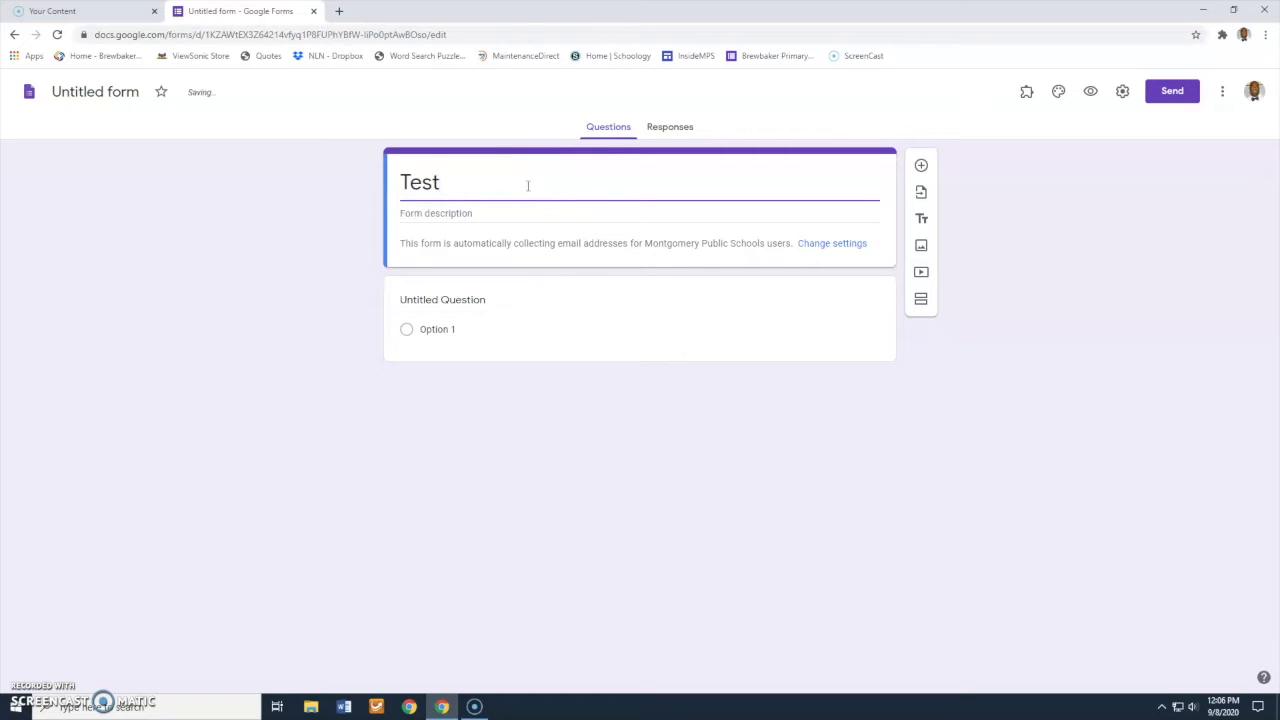
left_click(516, 174)
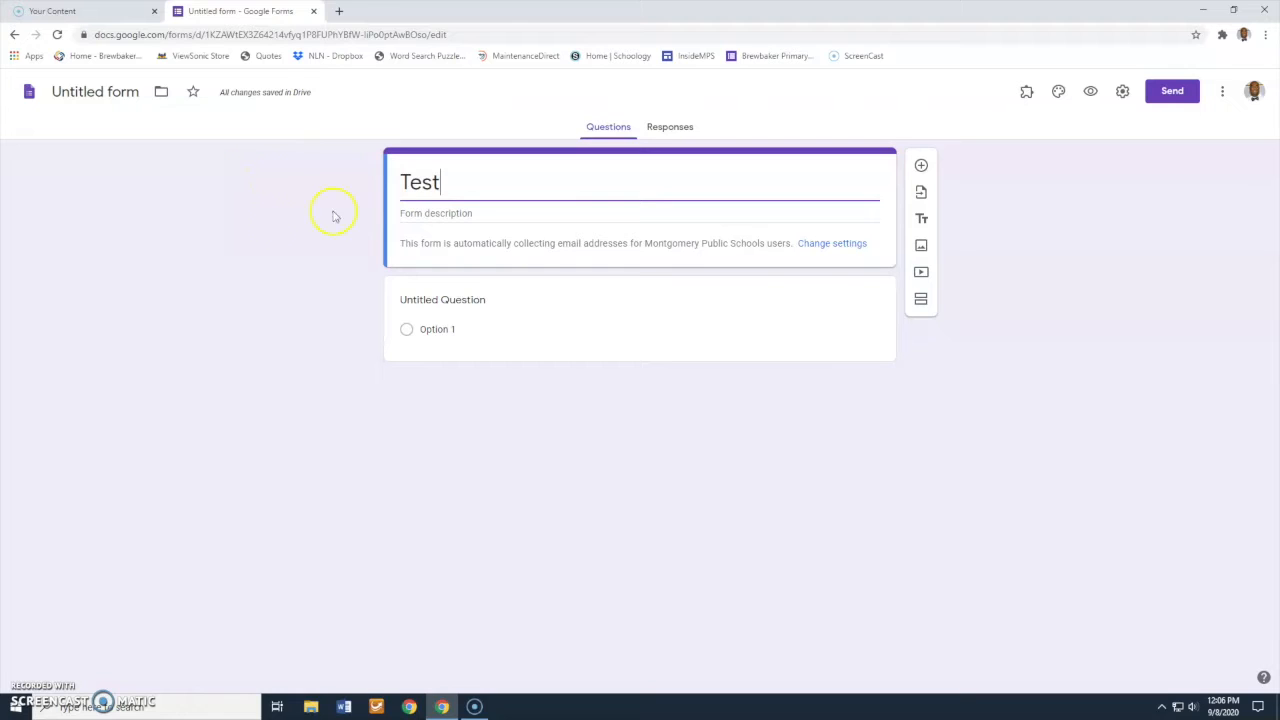
left_click(110, 92)
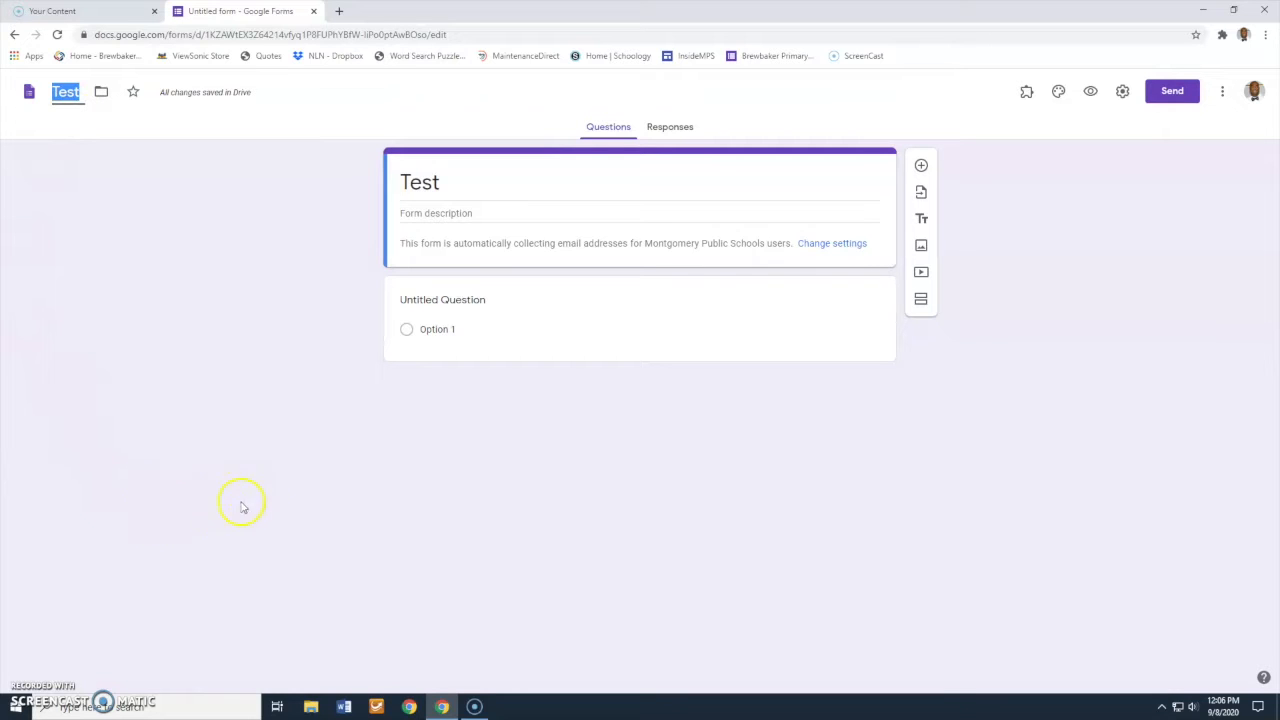
Enter "Test form for training" as the form description.
left_click(485, 211)
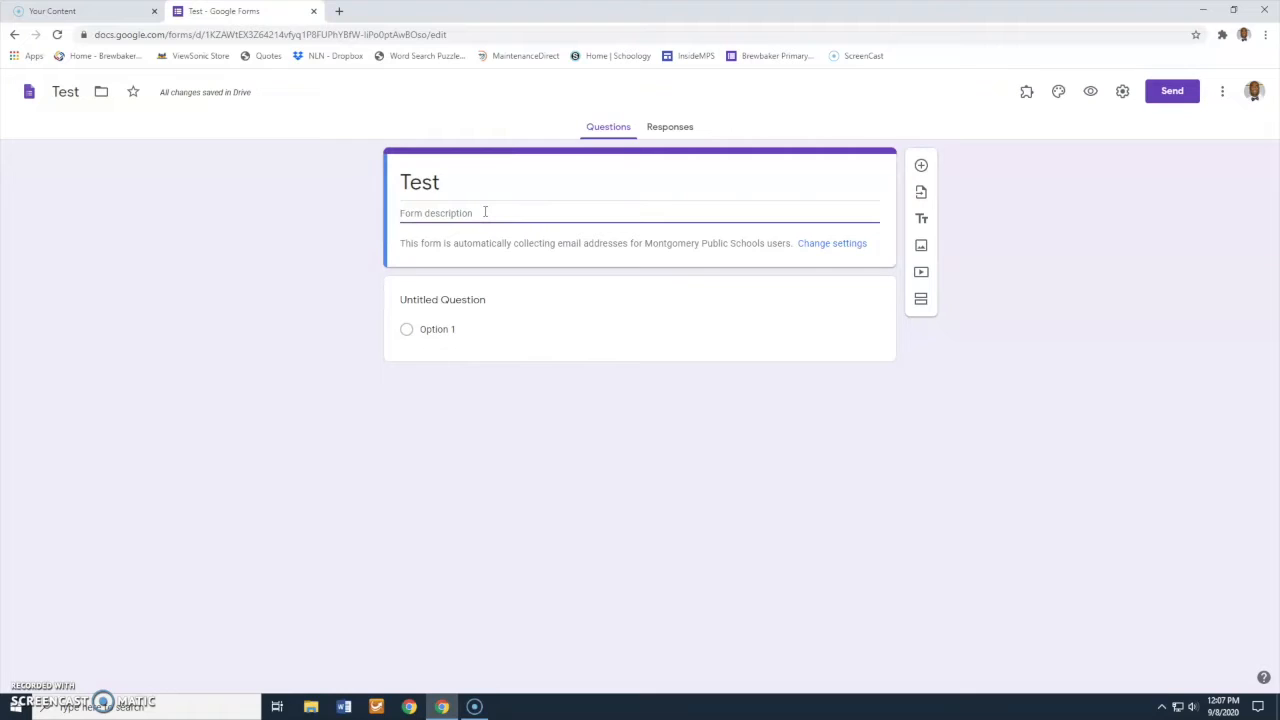
type("Test form")
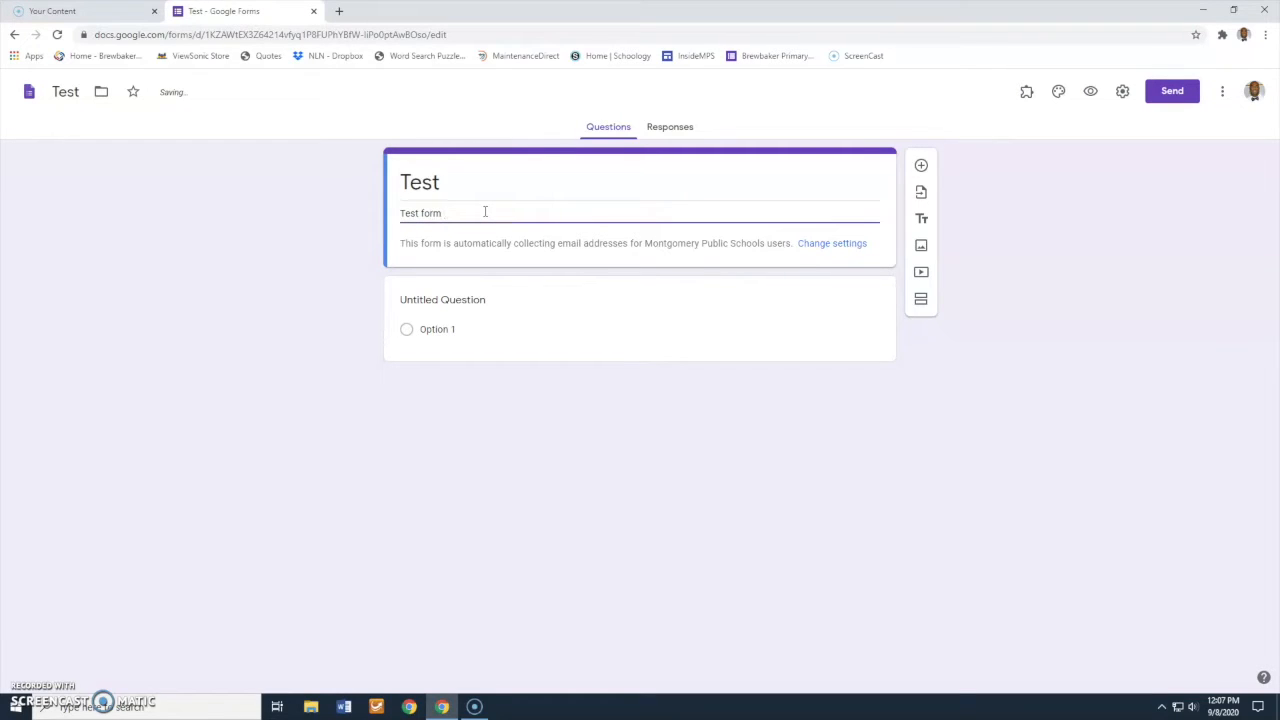
type(" for training")
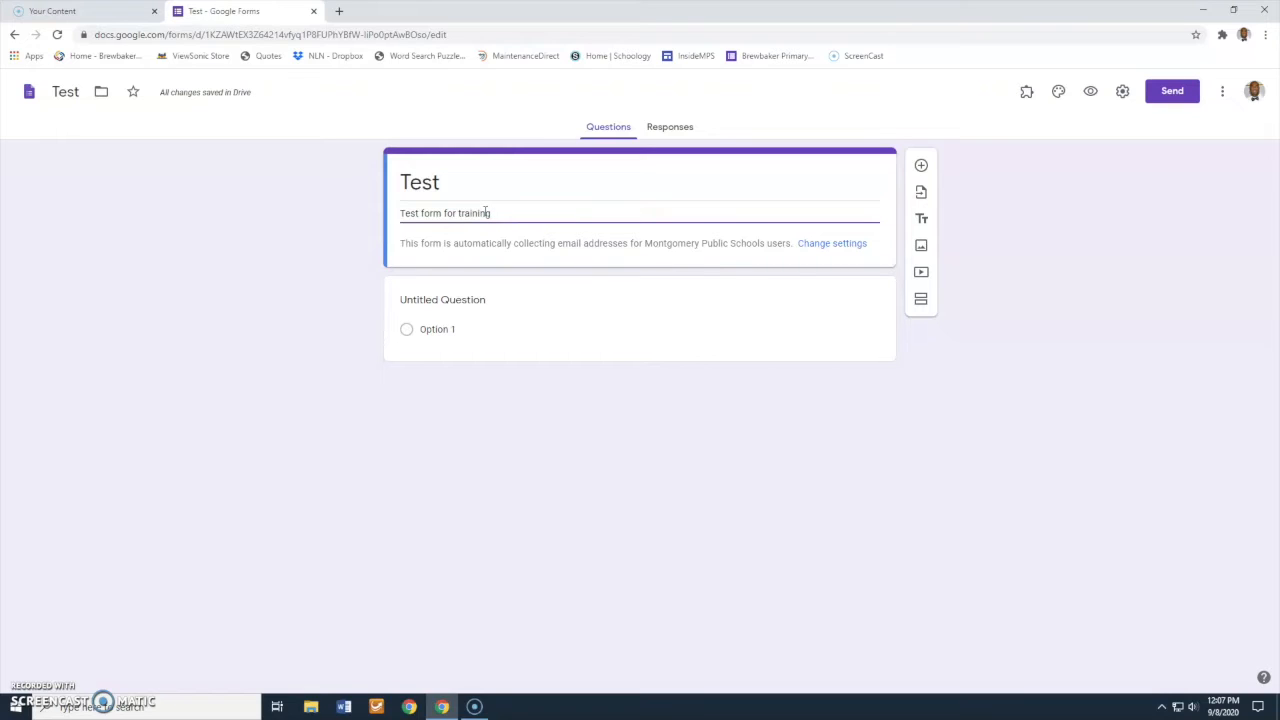
Write the first question as "What is your name?" with the Short answer type.
left_click(481, 301)
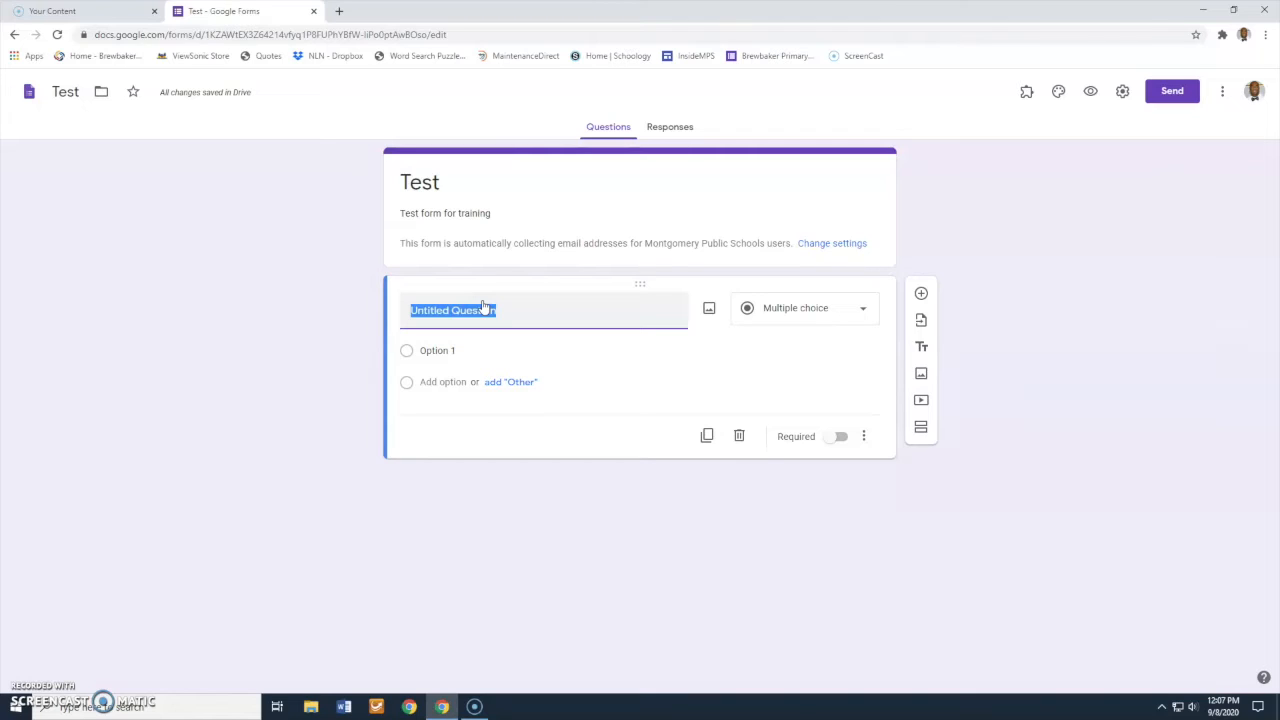
type("What ")
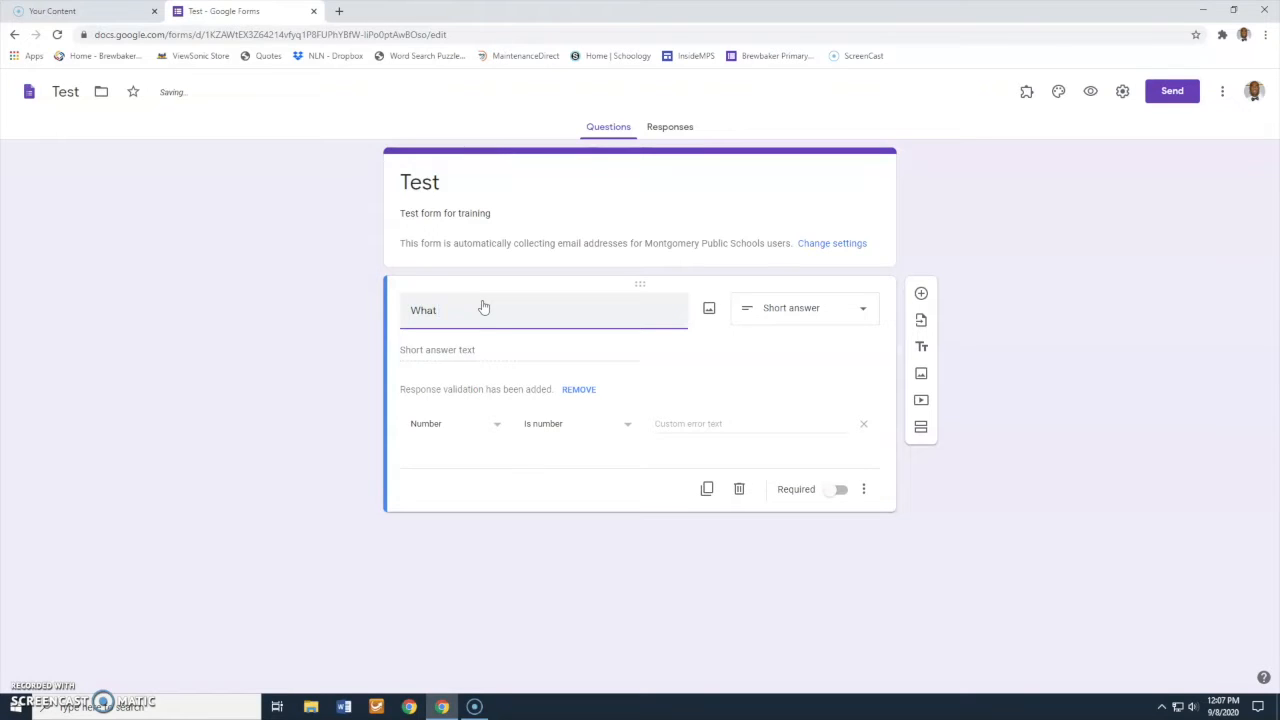
type("is you")
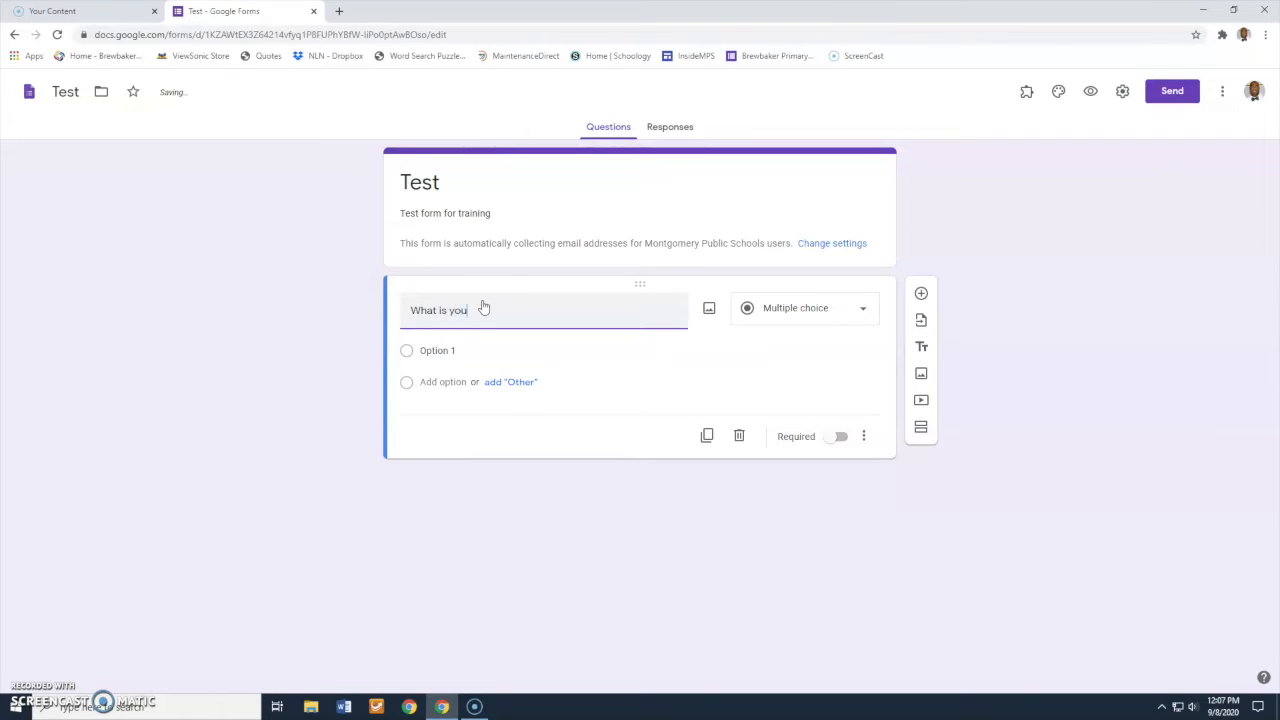
type("r name")
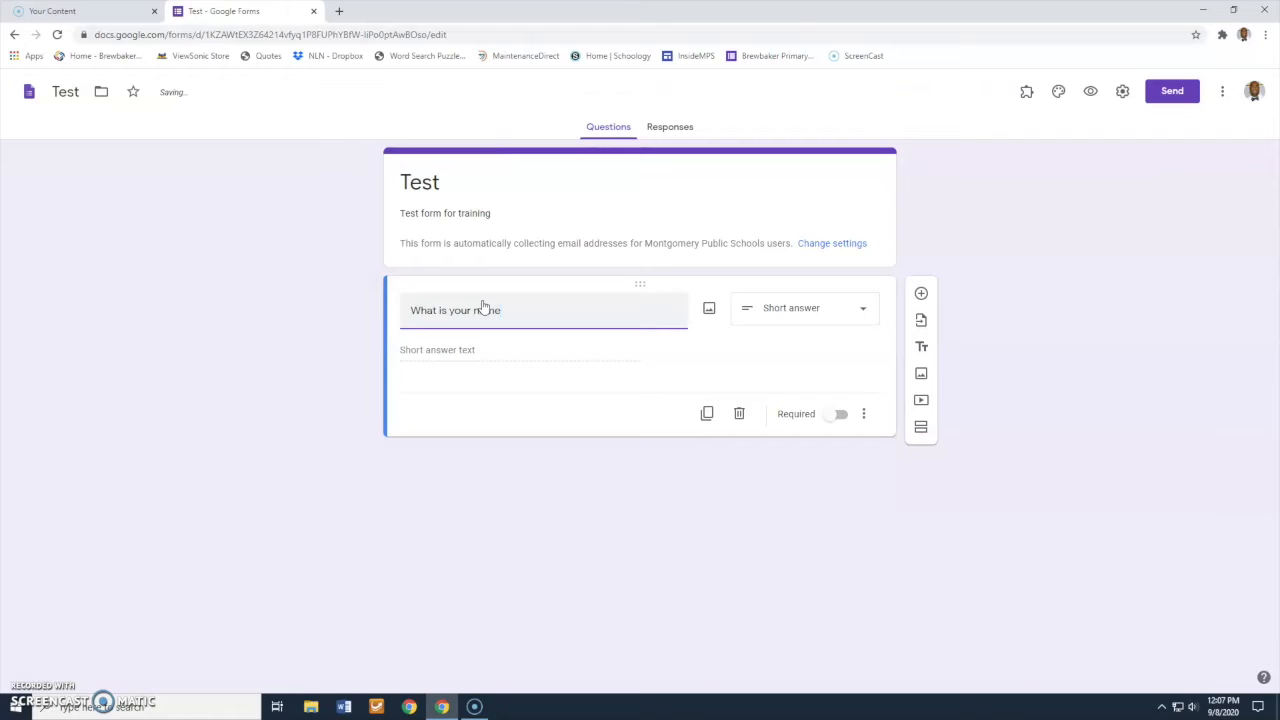
type("?")
left_click(866, 313)
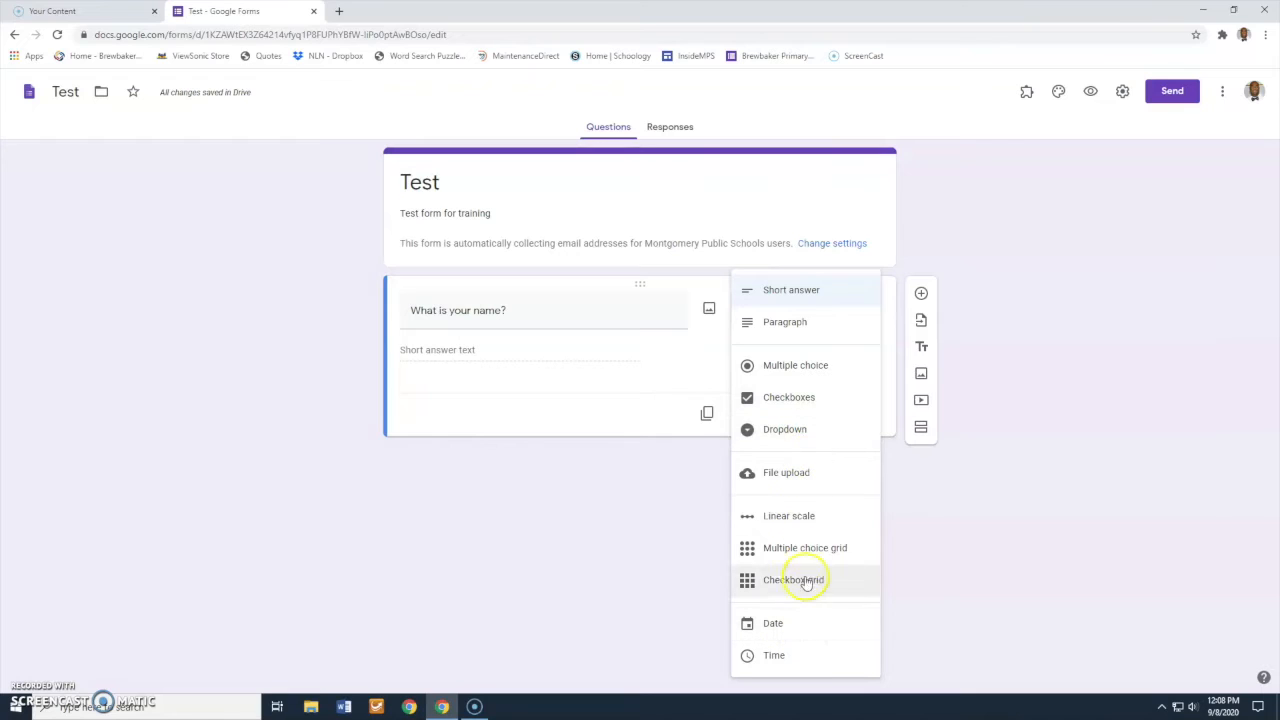
left_click(790, 294)
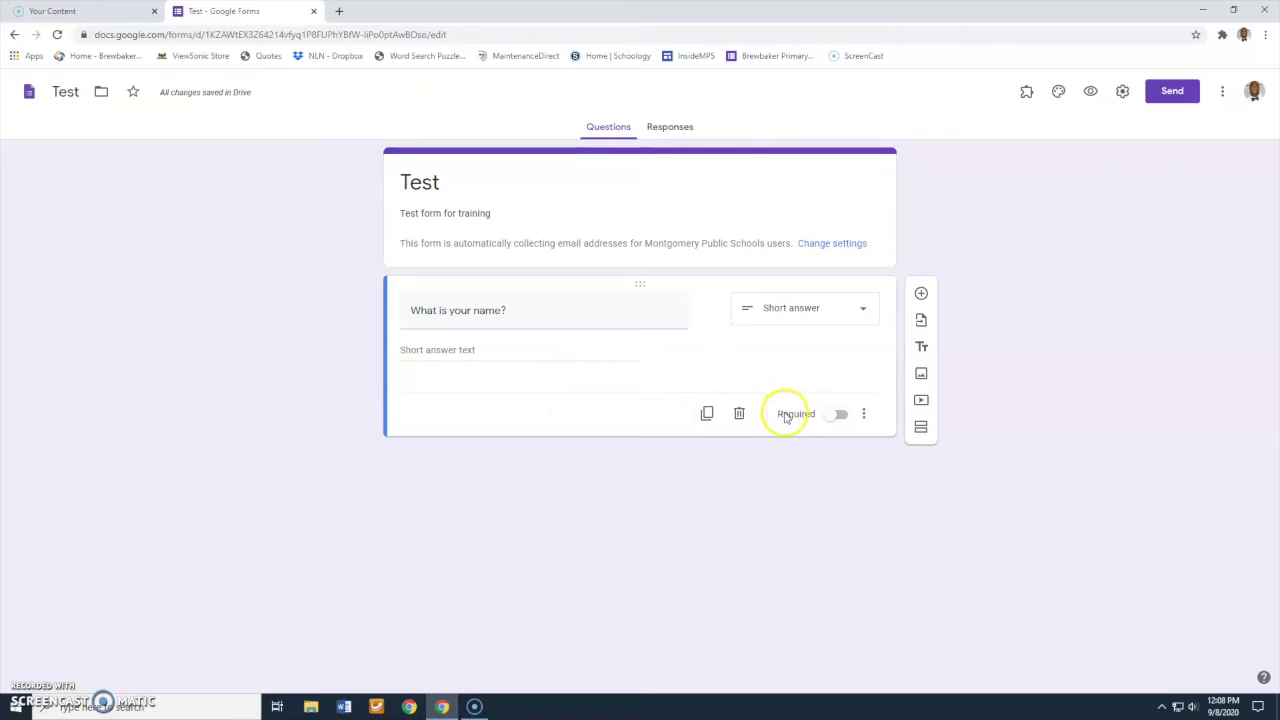
Make the "What is your name?" question required.
left_click(832, 417)
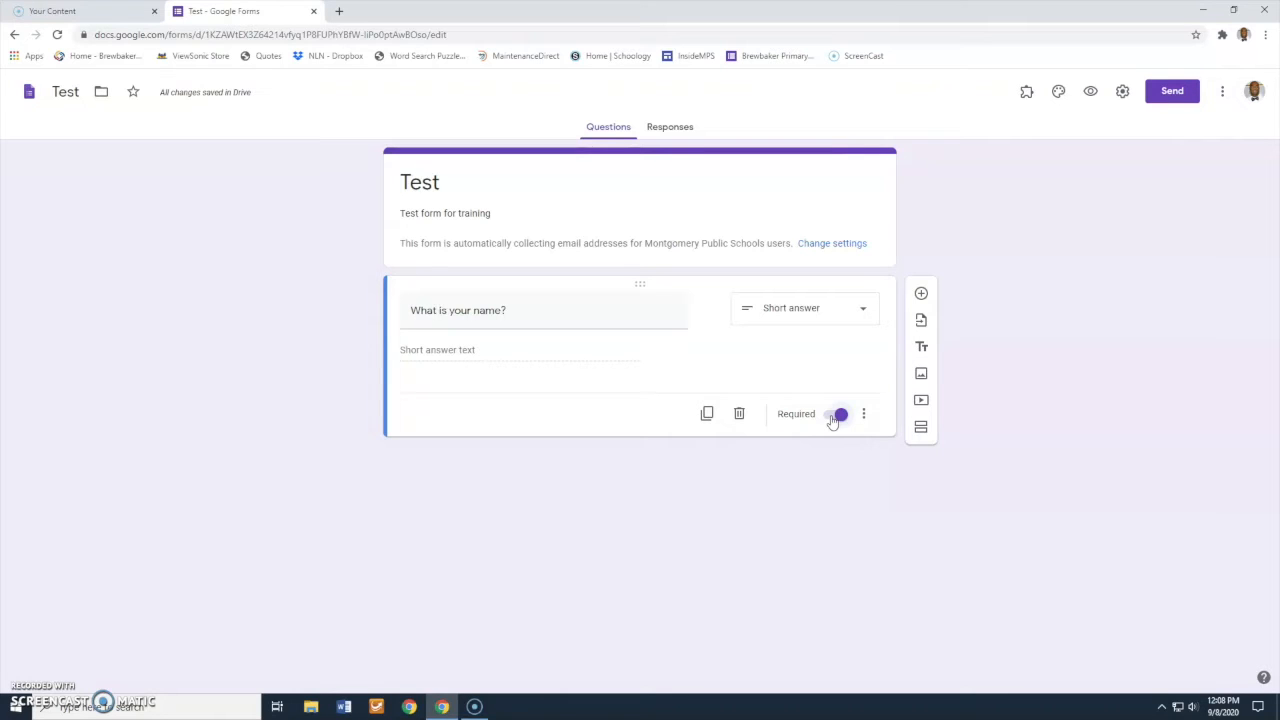
left_click(838, 416)
left_click(838, 417)
Add a second question reading "How old are you?" with the Multiple choice type.
left_click(922, 295)
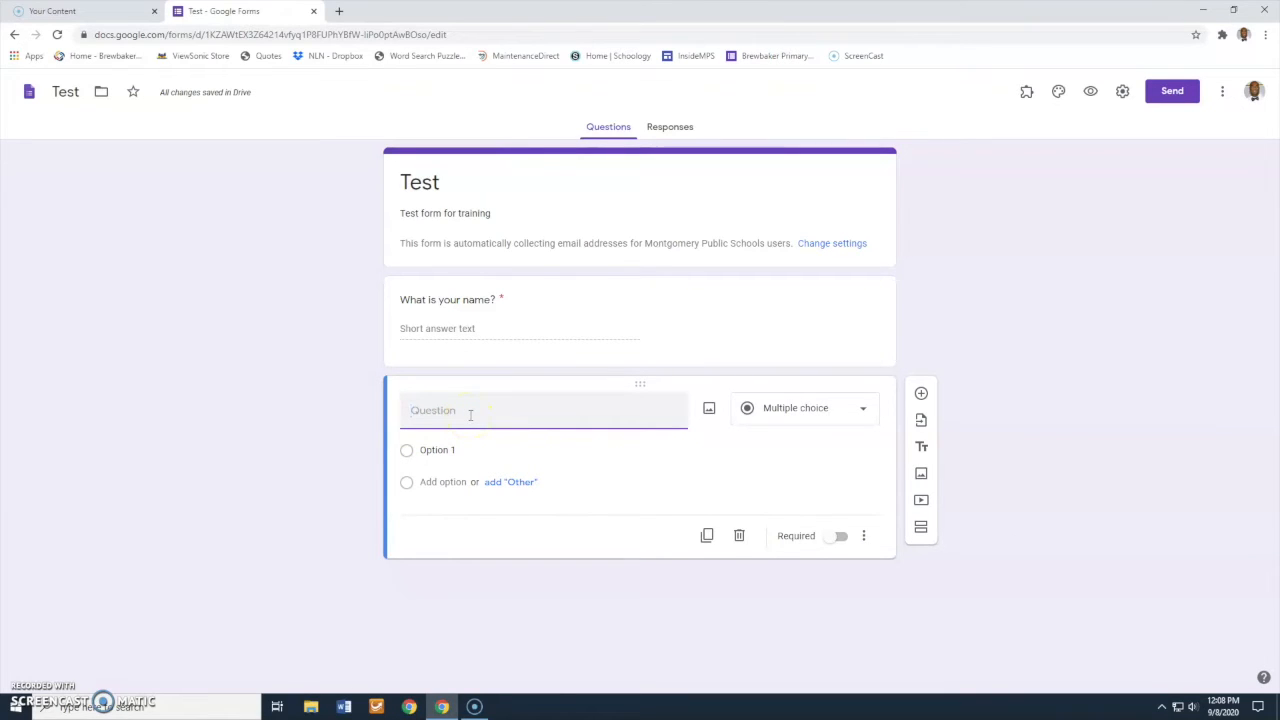
left_click(461, 411)
type("How old are you?")
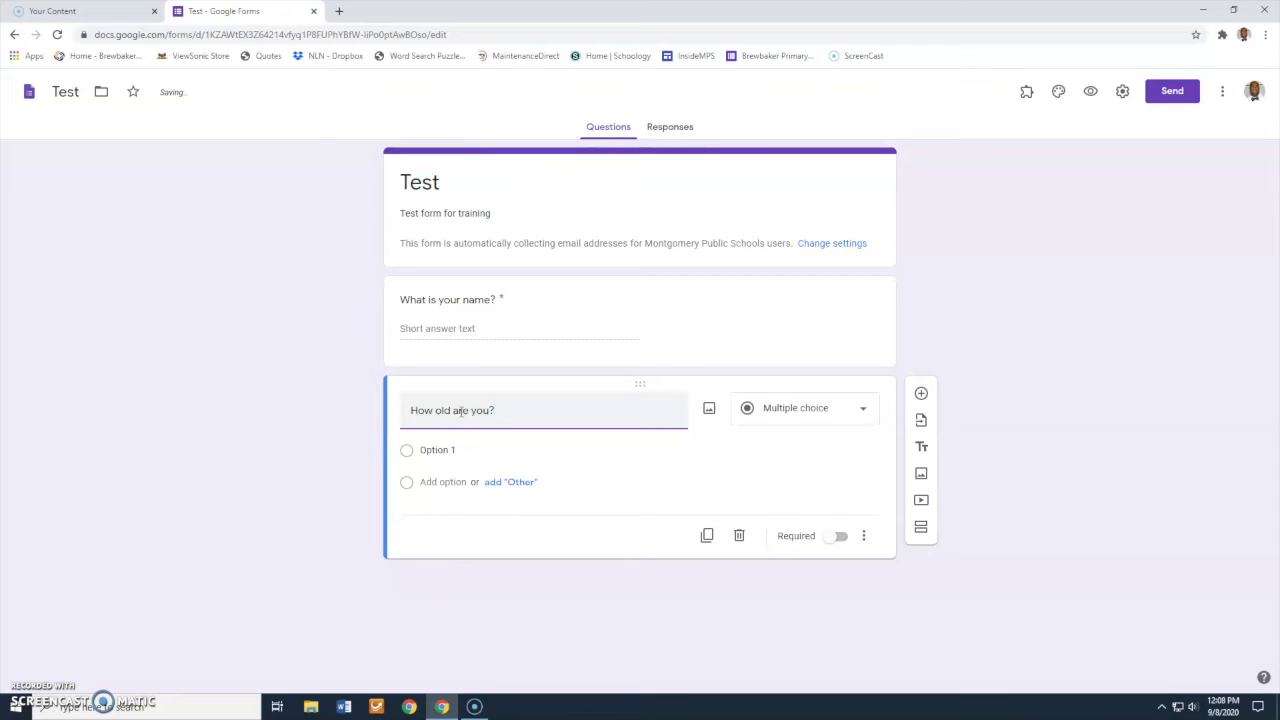
left_click(864, 409)
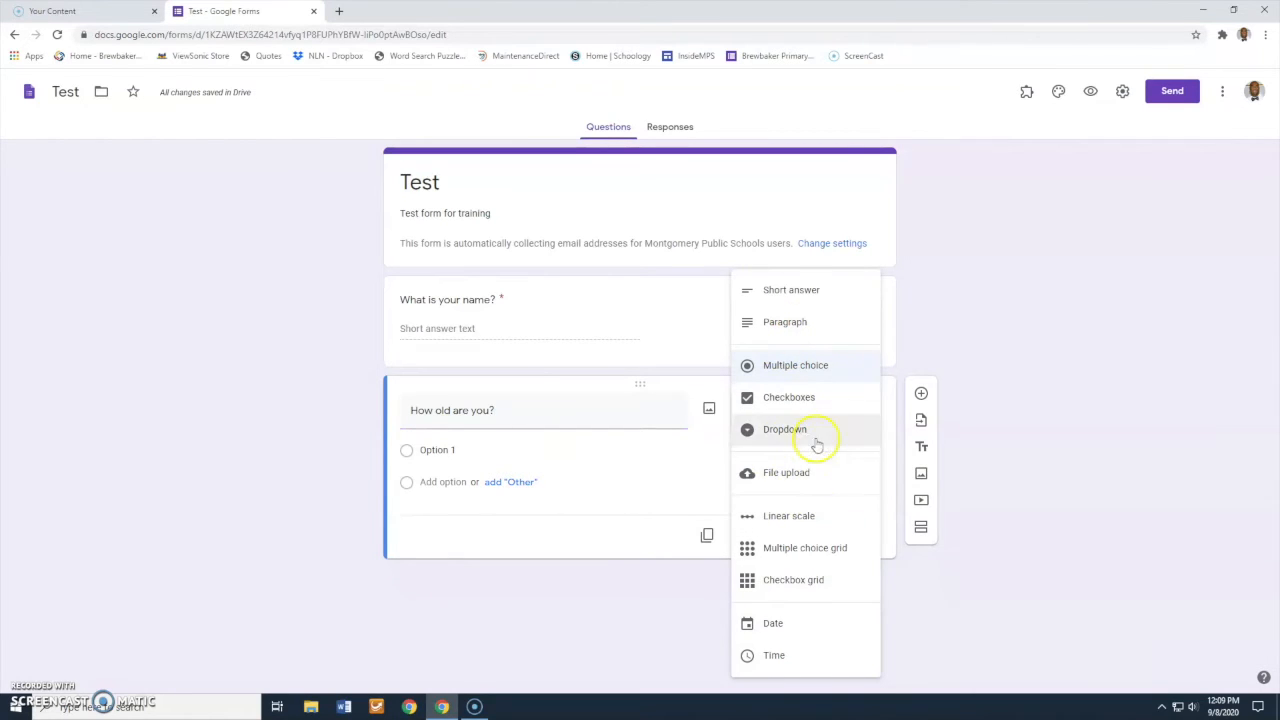
left_click(818, 367)
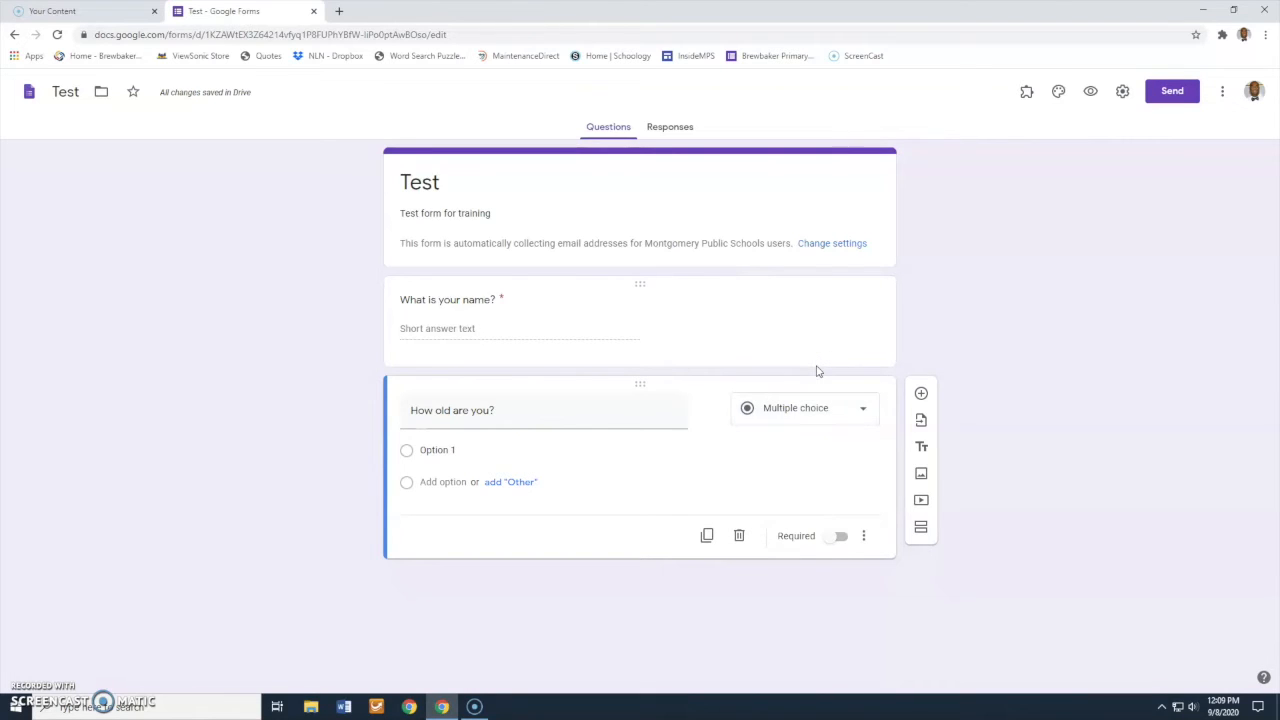
Give the age question three answer options: 25, 45 and 65.
left_click(452, 450)
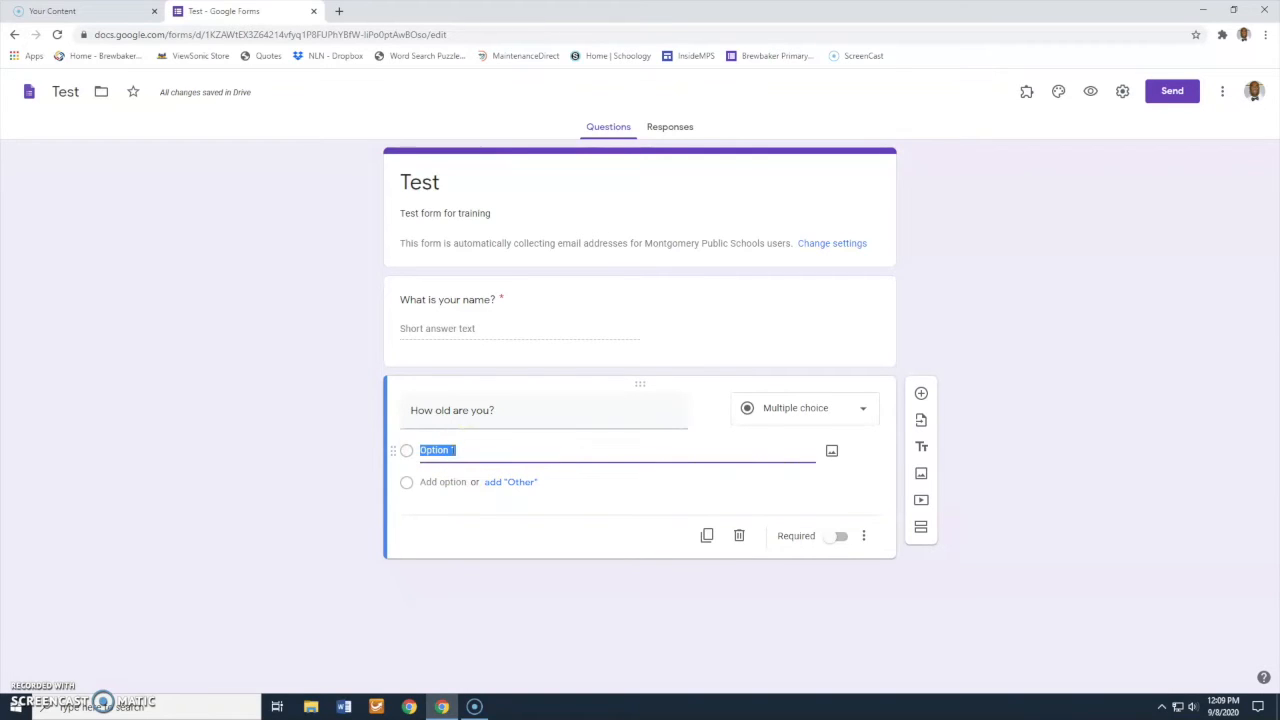
type("25")
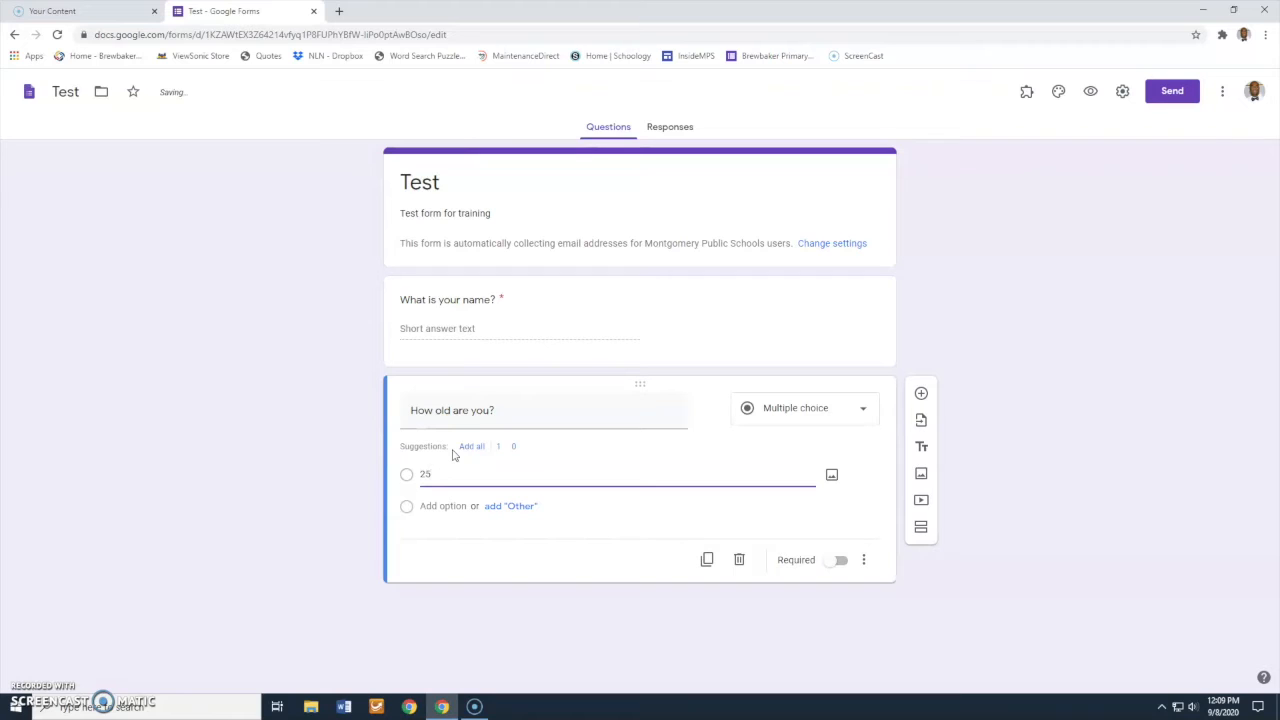
left_click(455, 458)
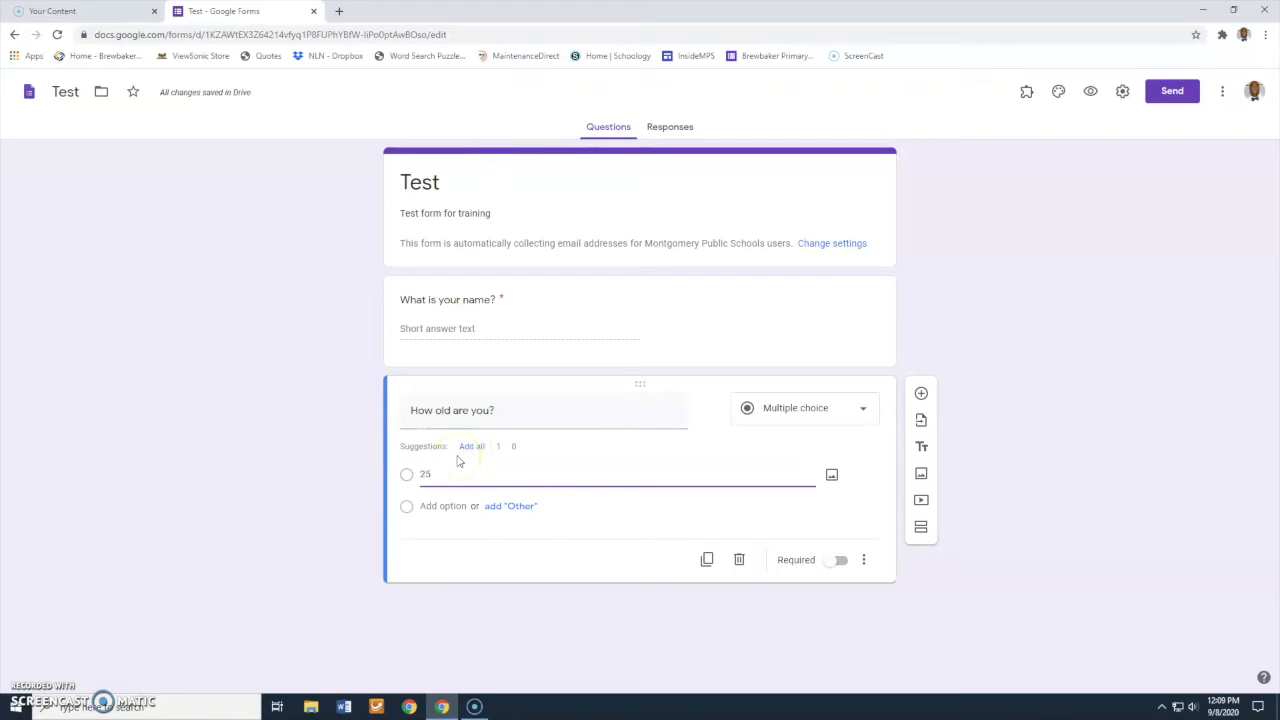
left_click(440, 506)
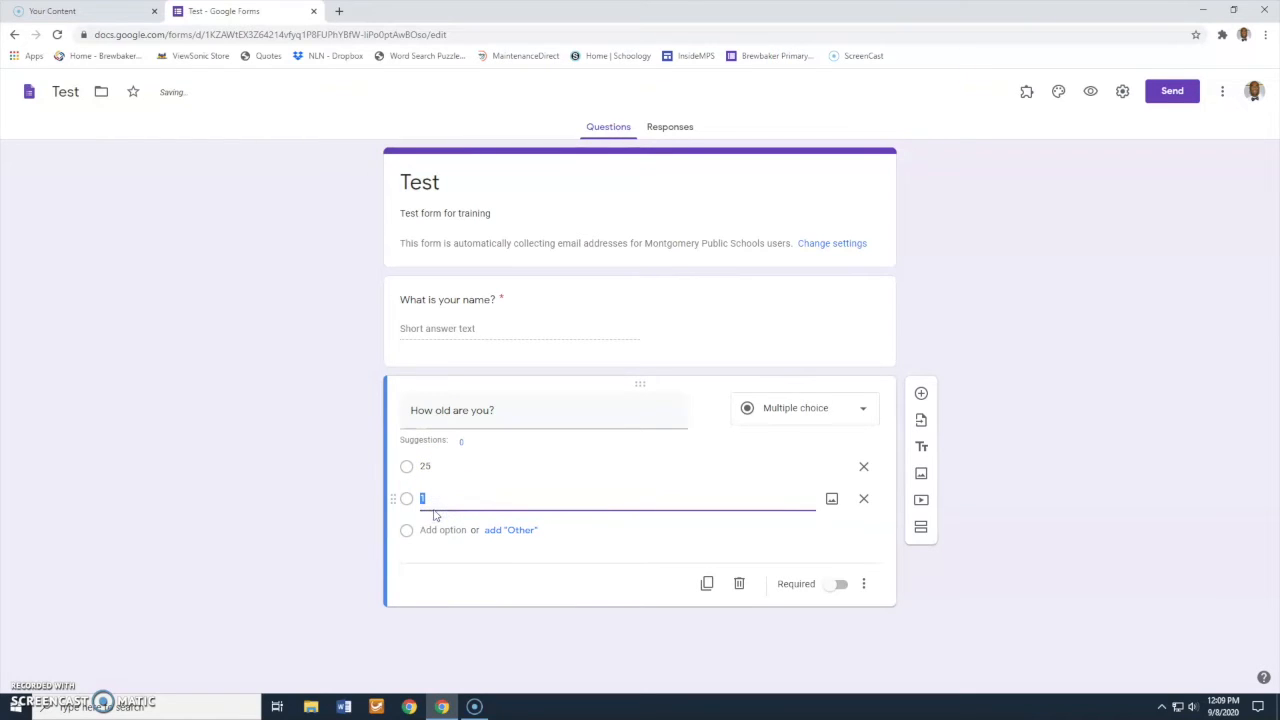
type("45")
left_click(432, 531)
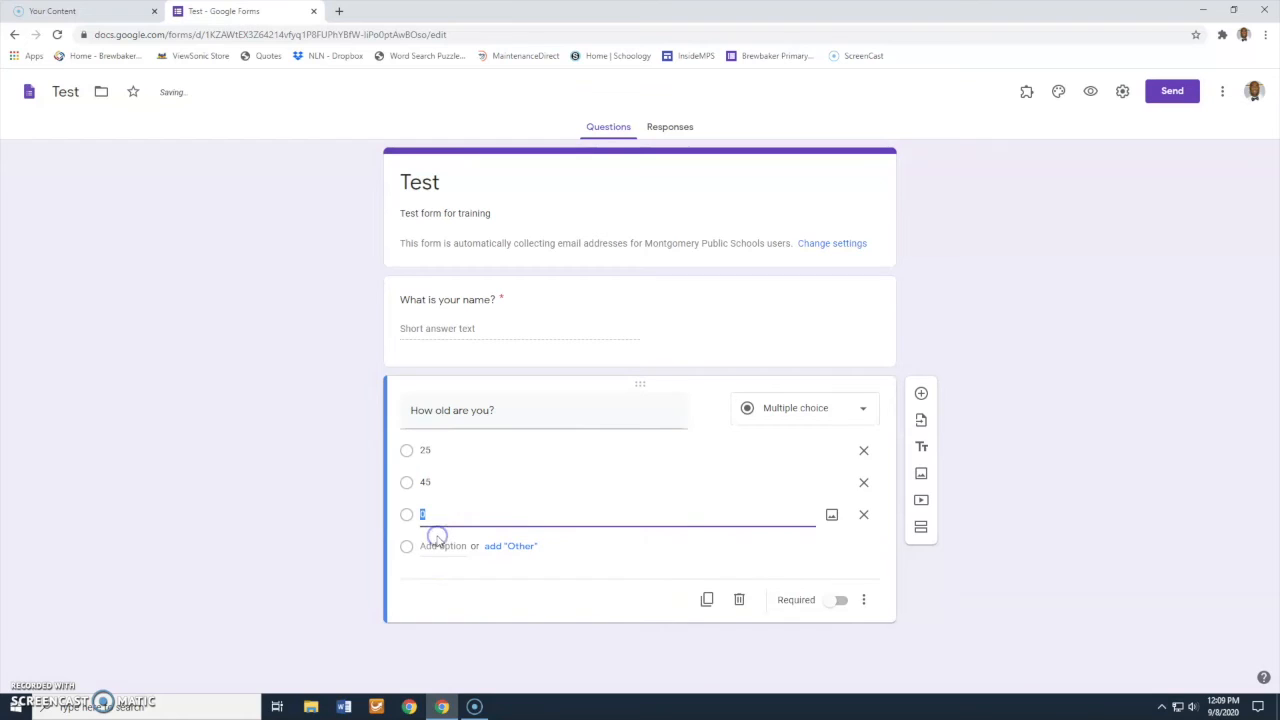
type("65")
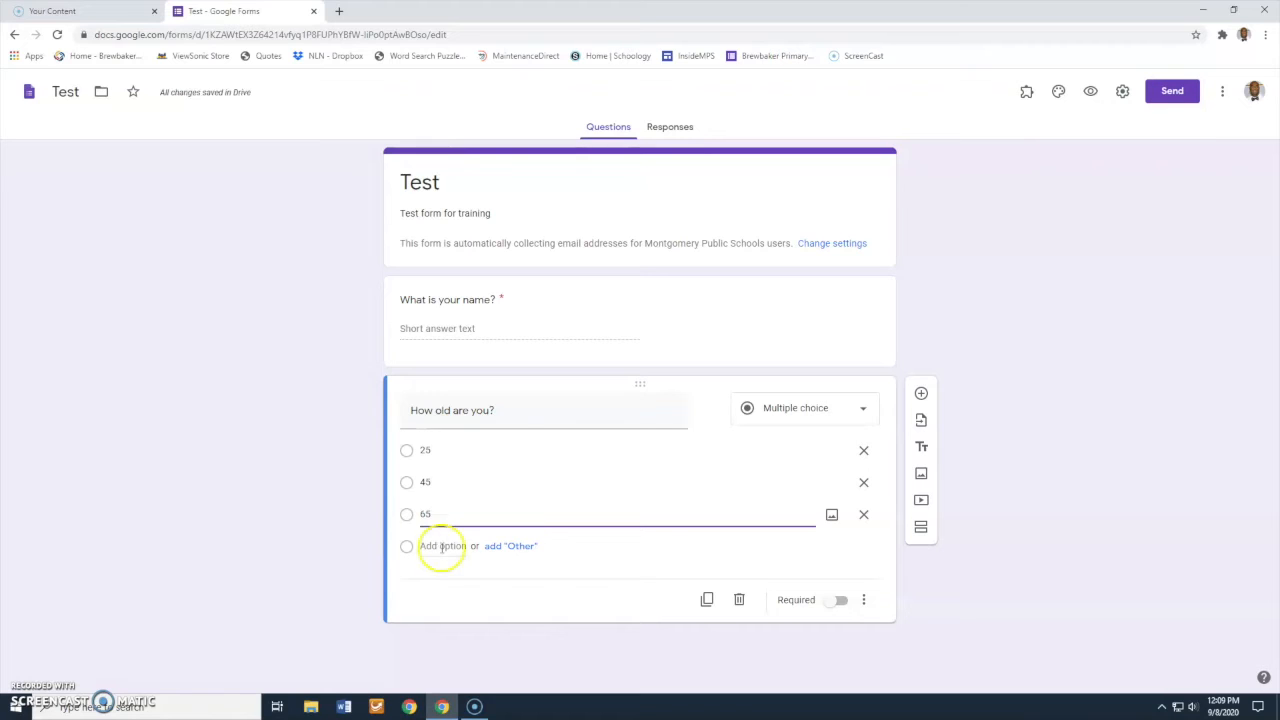
Make the "How old are you?" question required.
left_click(832, 600)
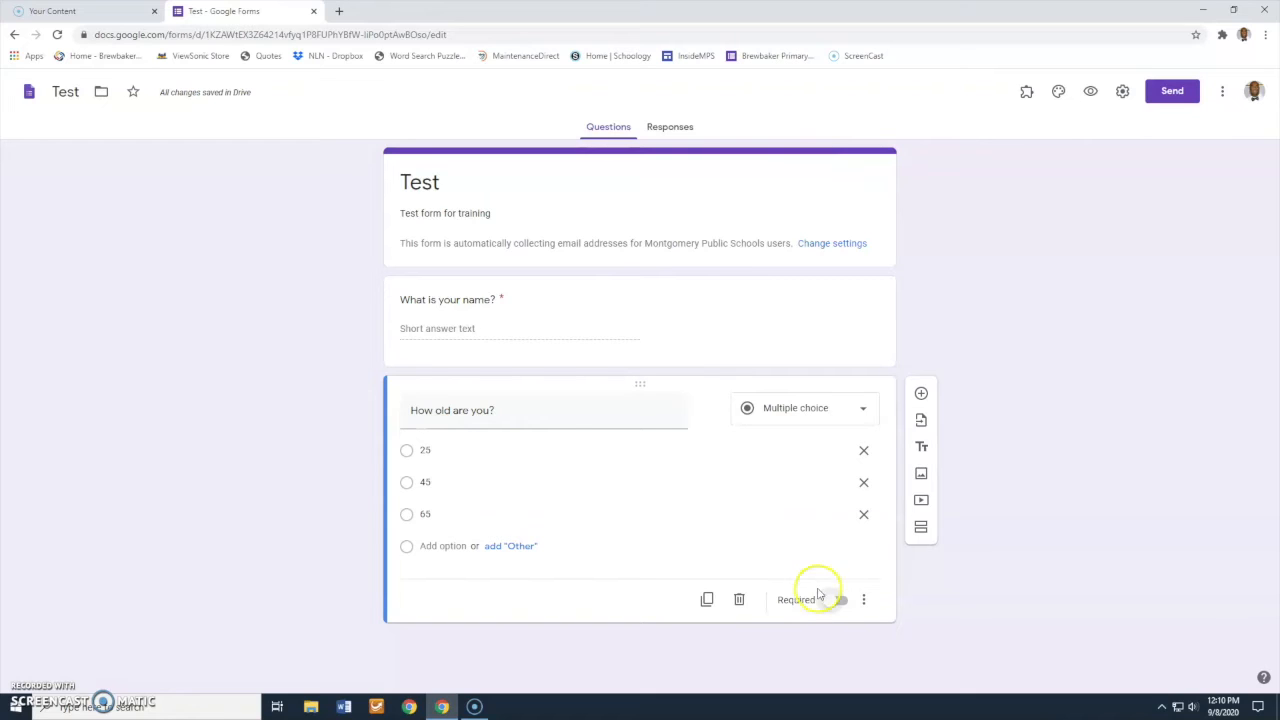
left_click(831, 600)
left_click(824, 603)
Preview the form as respondents see it and return to the editor.
left_click(1092, 93)
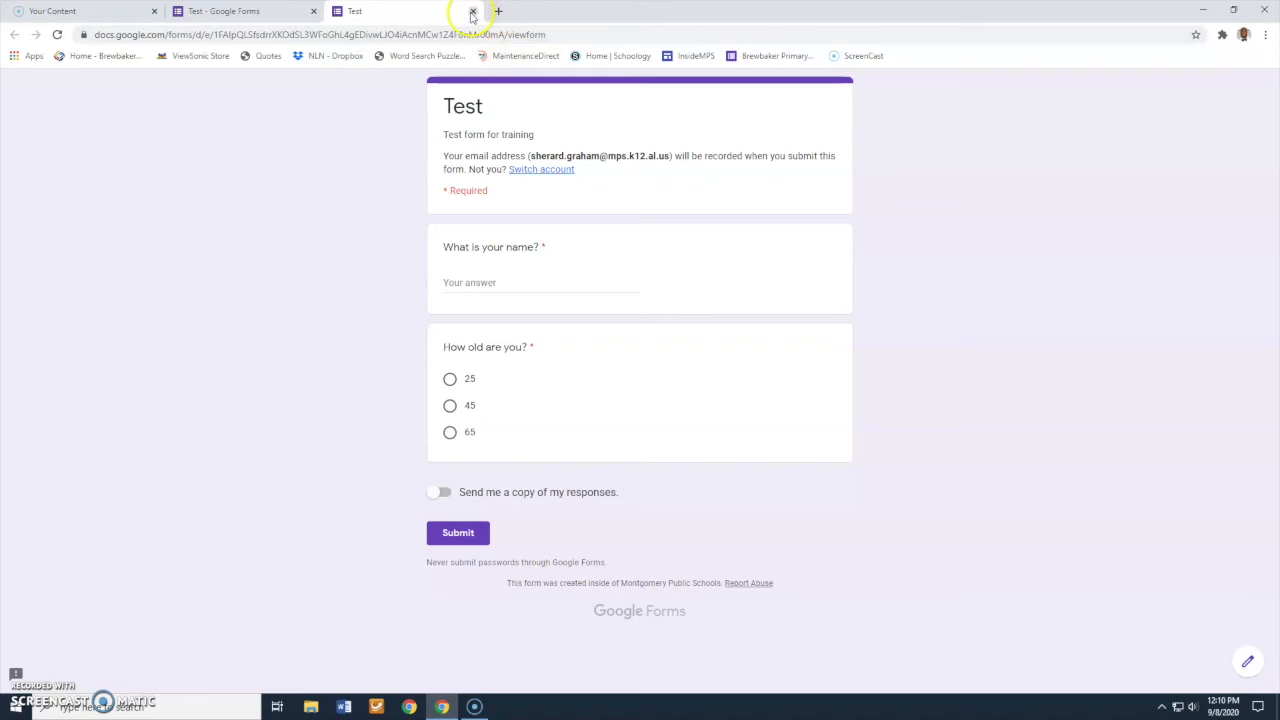
left_click(472, 13)
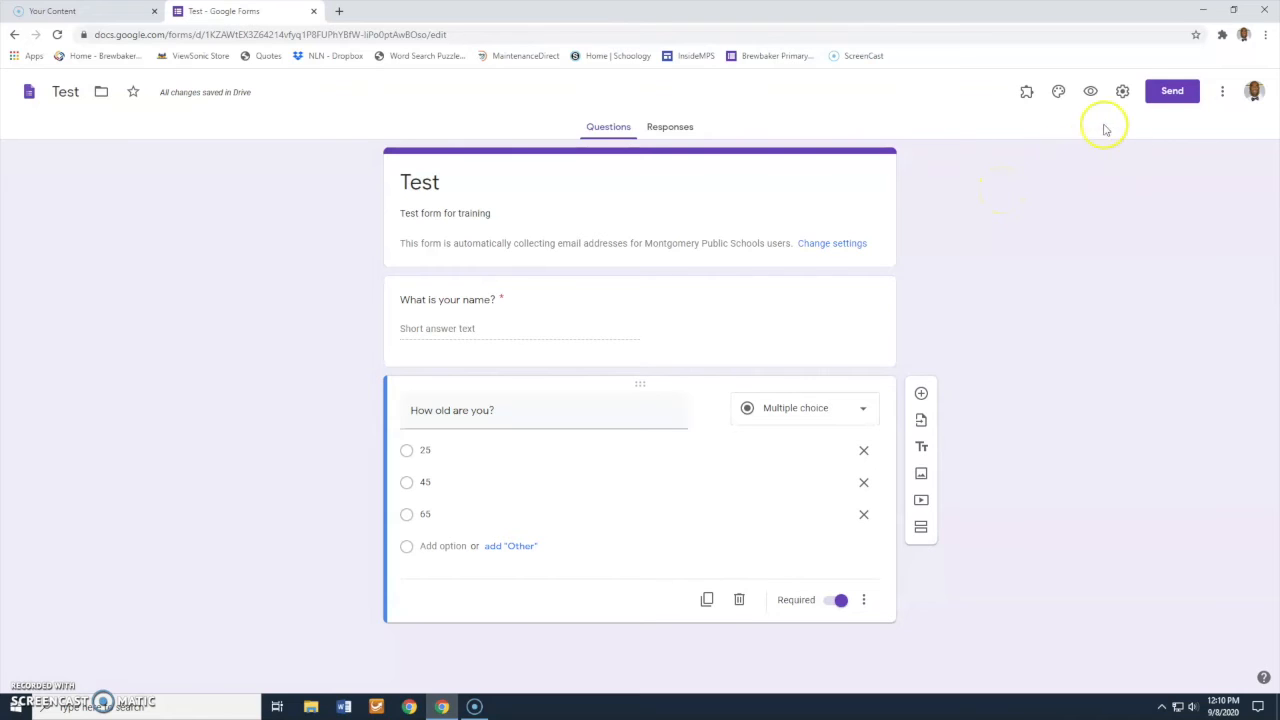
Review the form's General, Presentation and Quizzes settings and save them as they are.
left_click(1122, 94)
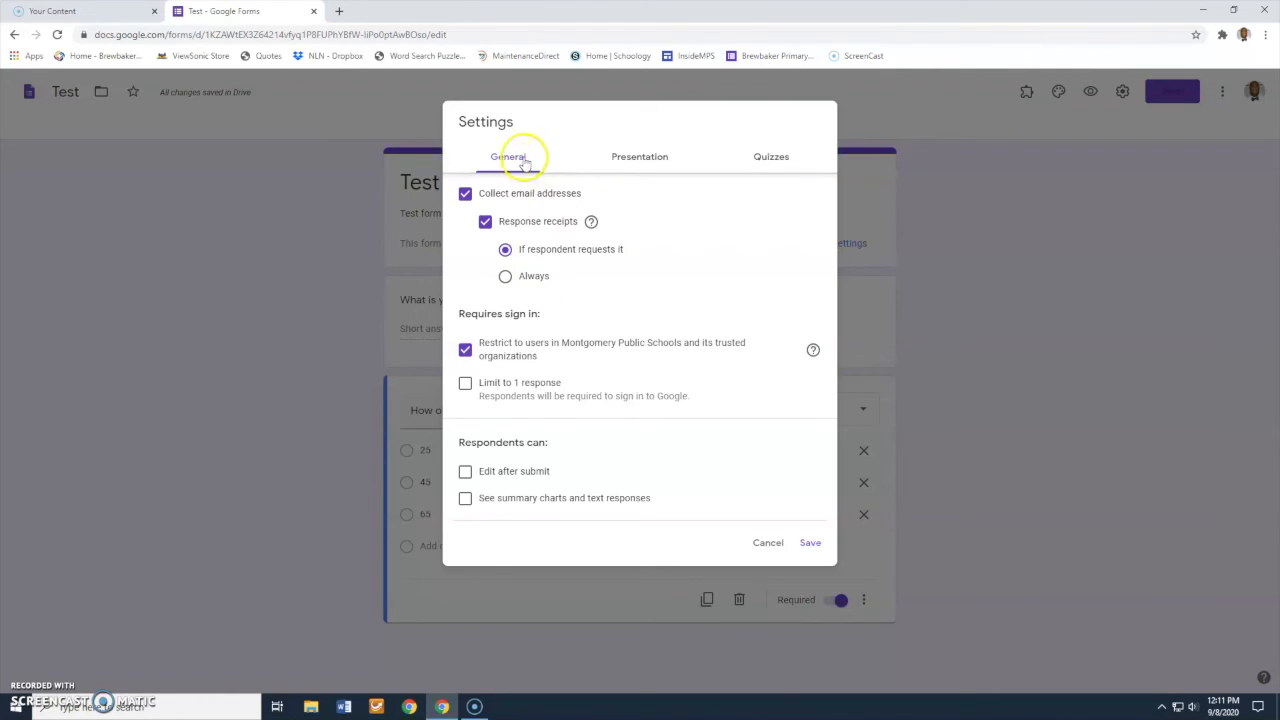
left_click(636, 162)
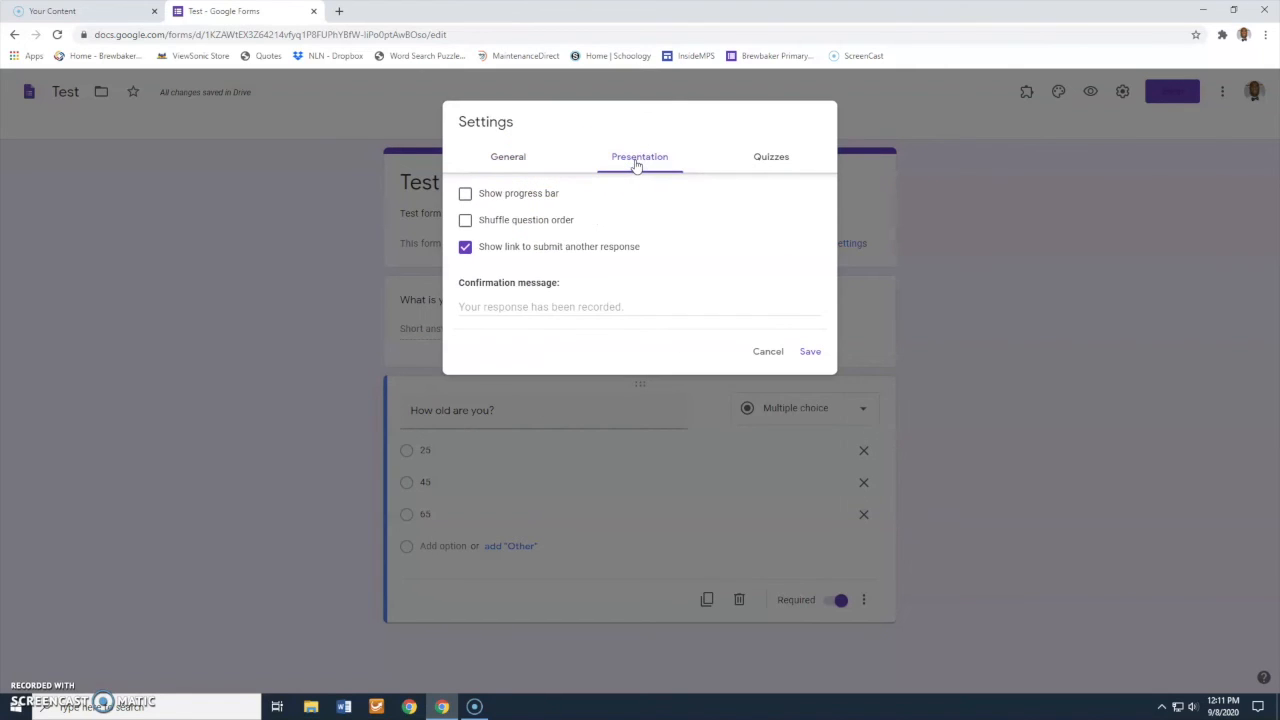
left_click(765, 158)
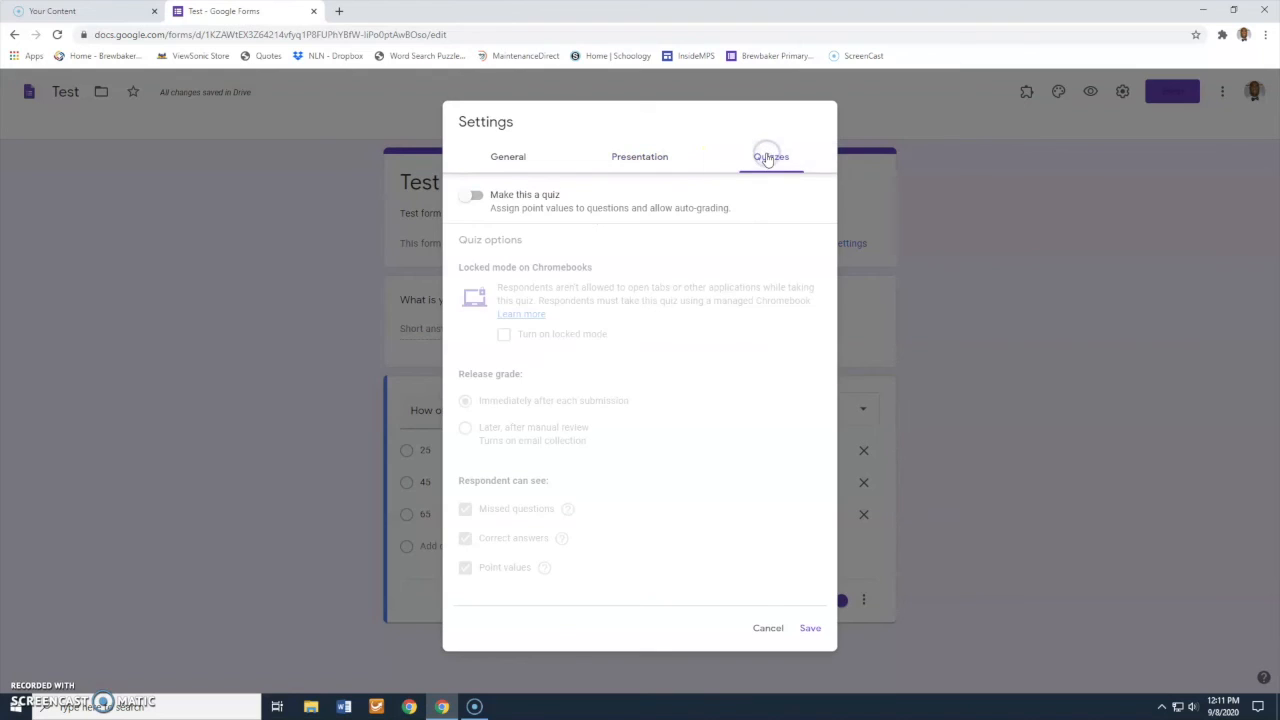
left_click(512, 160)
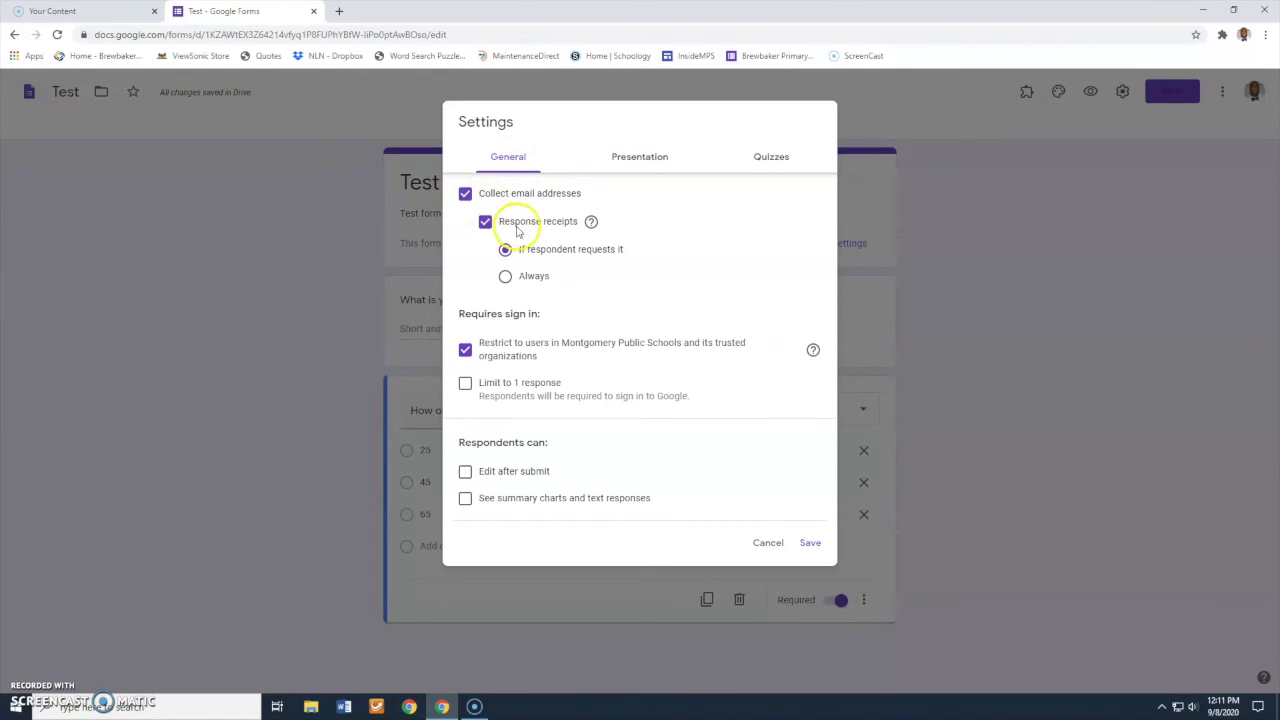
left_click(811, 543)
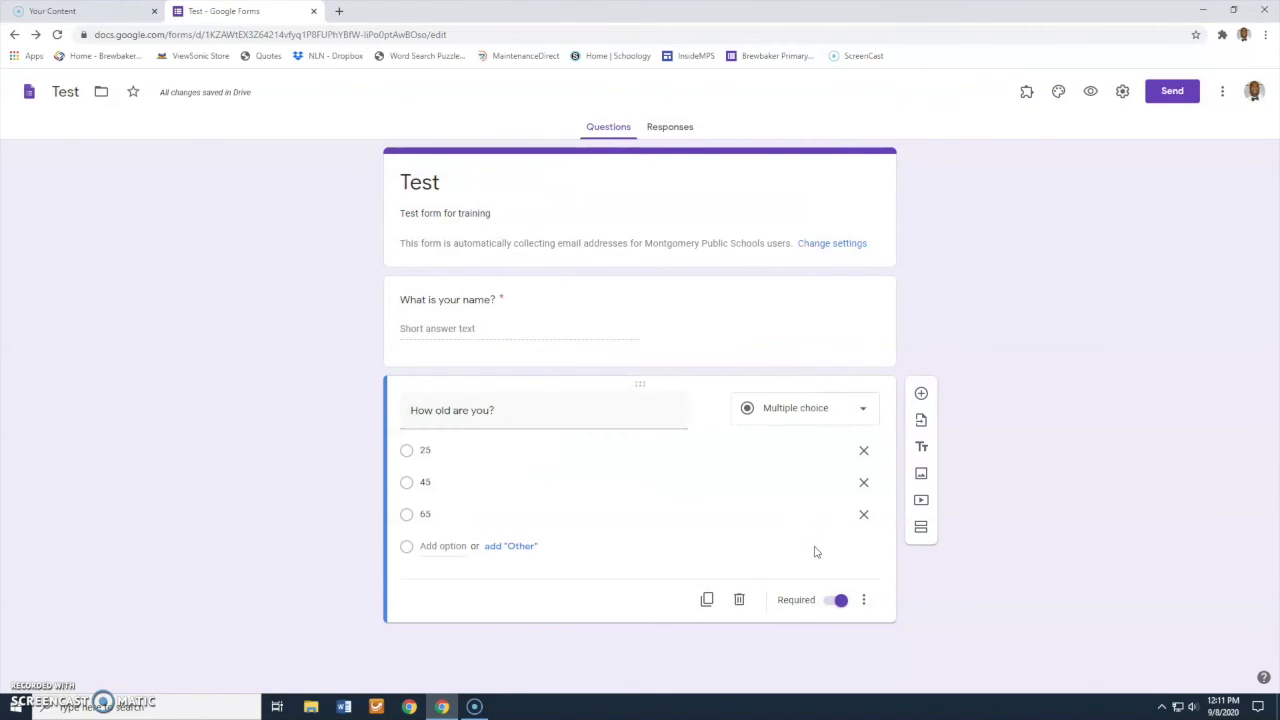
Preview the two-question form once more as respondents see it and return to the editor.
left_click(1095, 95)
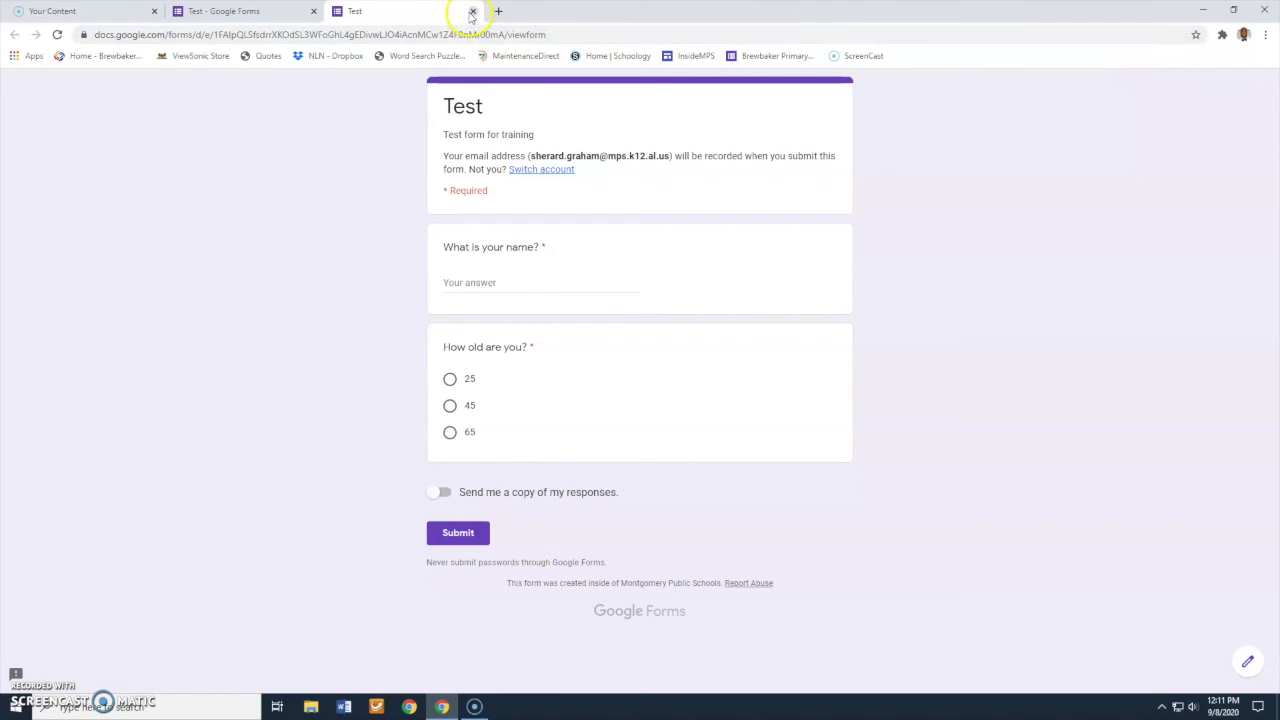
left_click(472, 12)
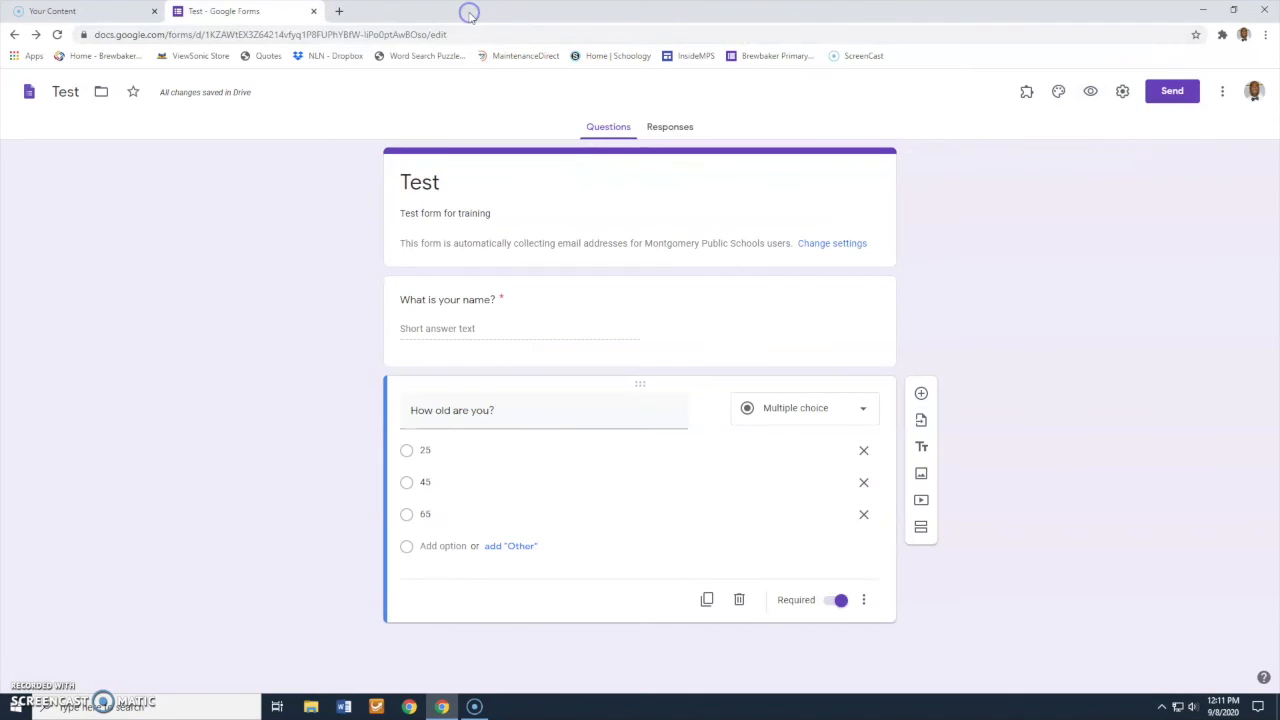
Shorten the form's sharing link, copy it and close the send options without emailing the form.
left_click(1172, 96)
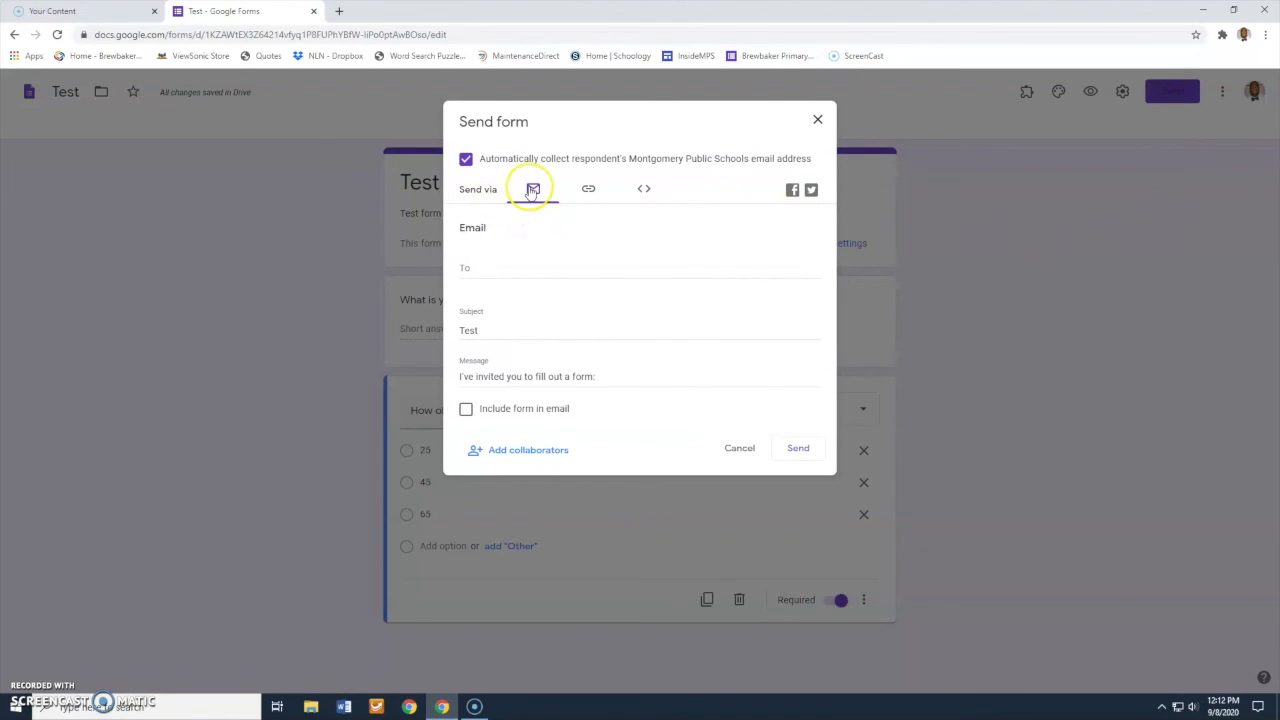
left_click(589, 192)
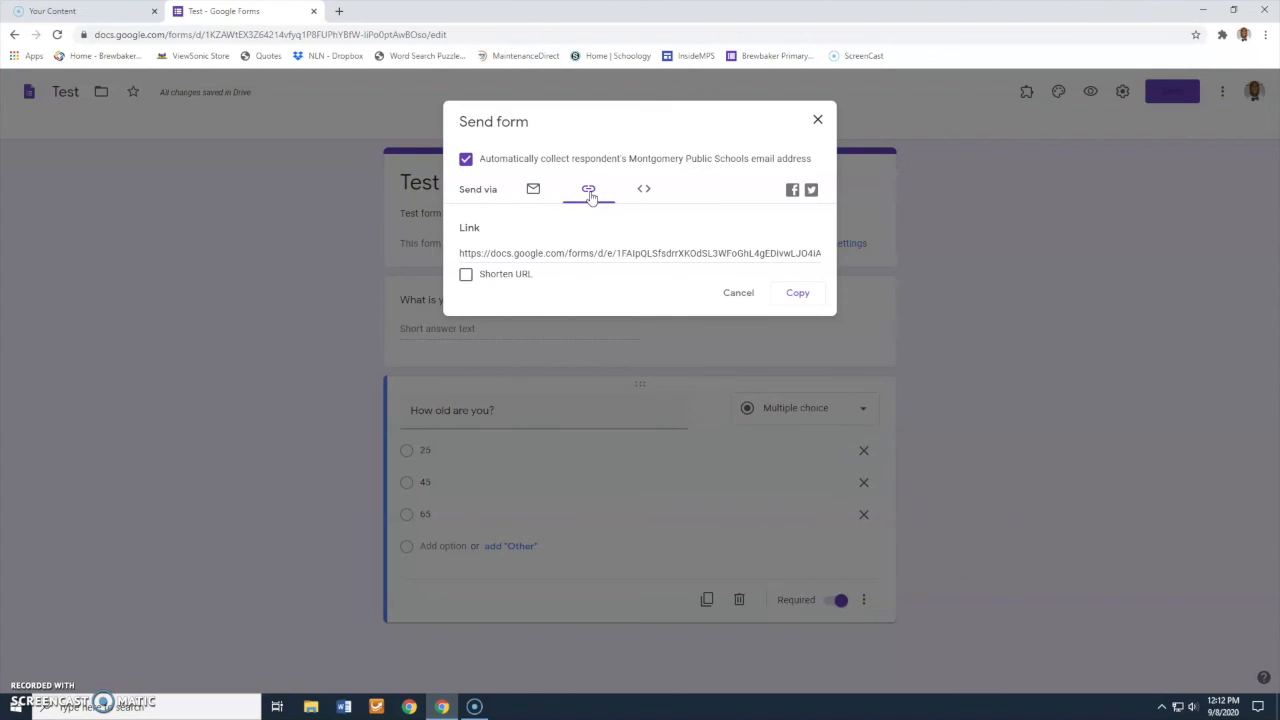
left_click(464, 276)
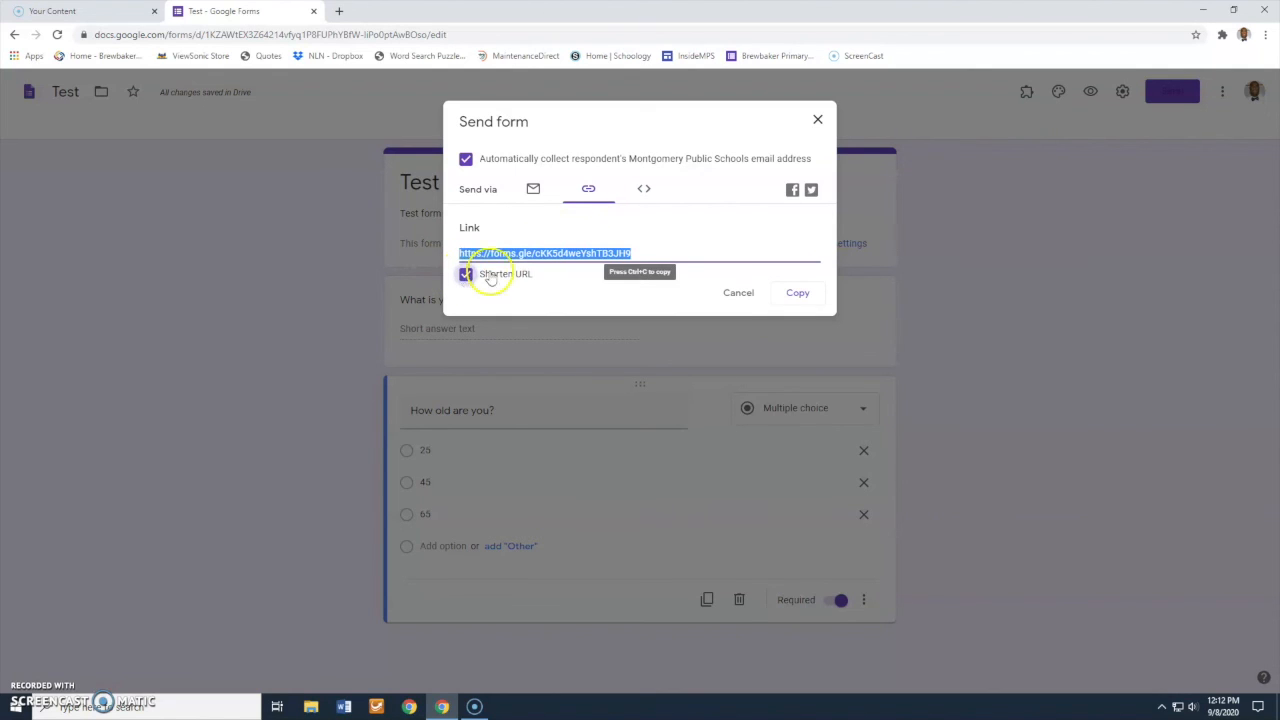
left_click(821, 293)
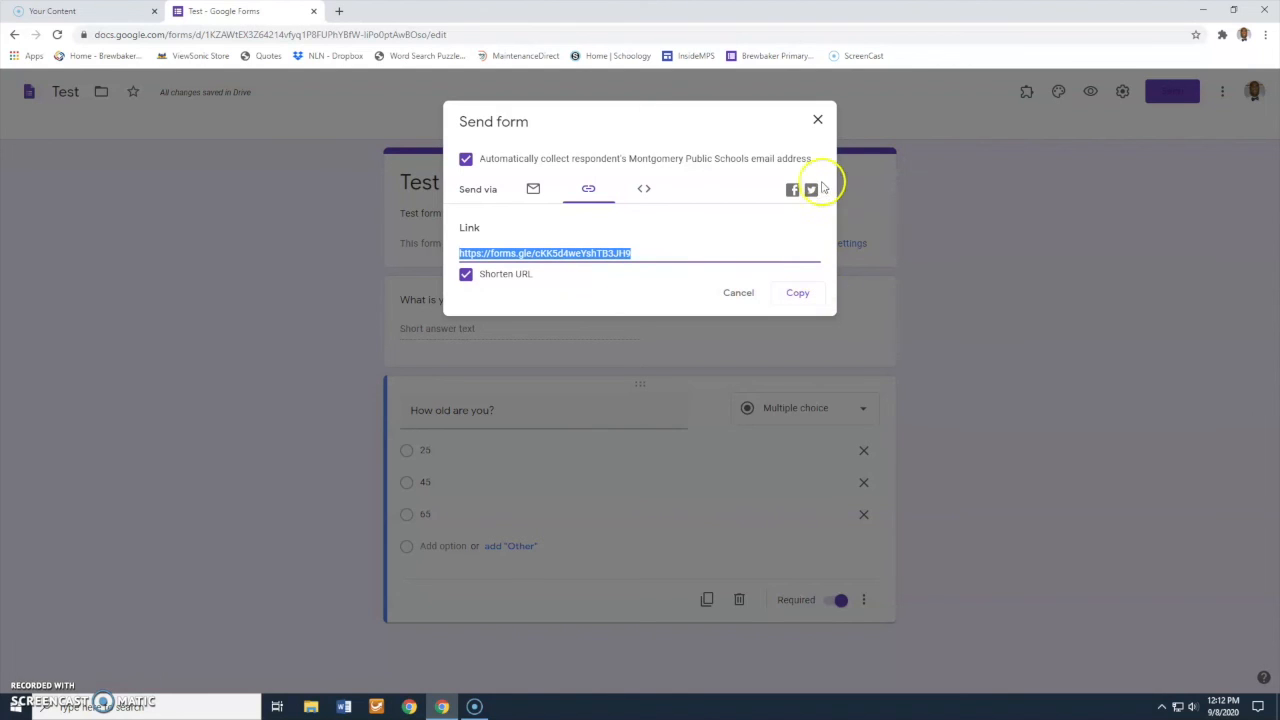
left_click(818, 118)
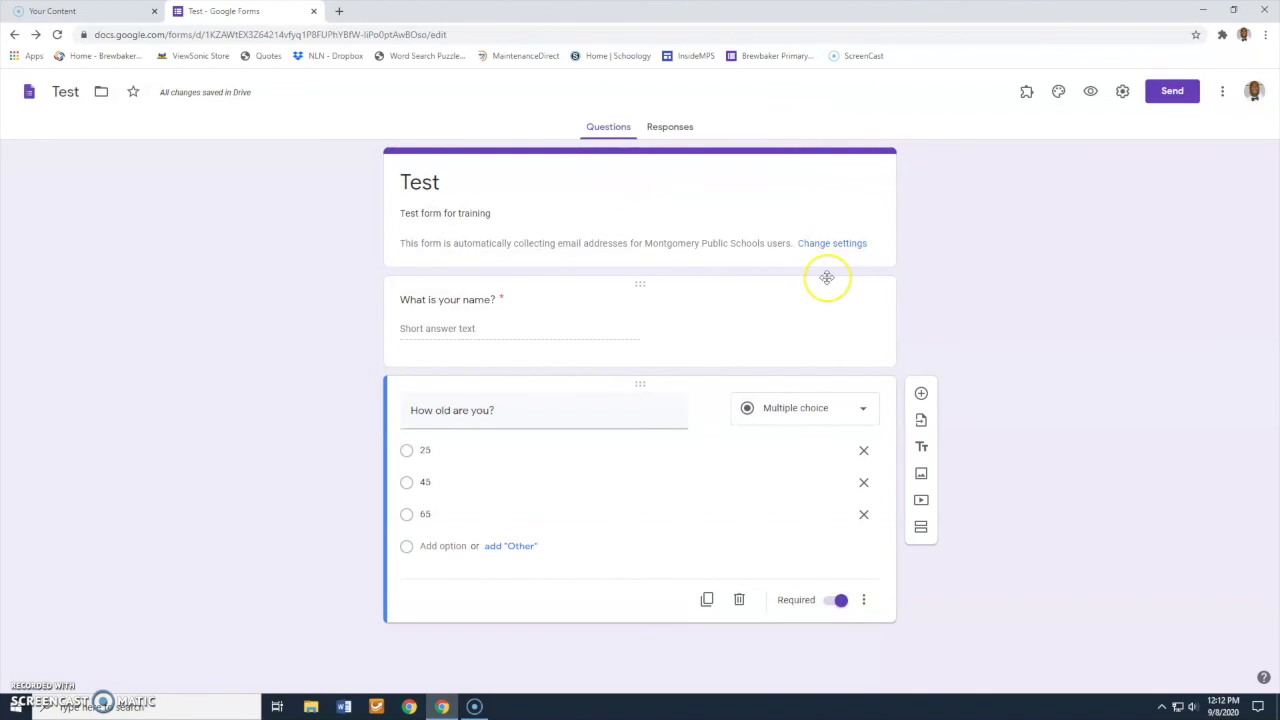
left_click(339, 11)
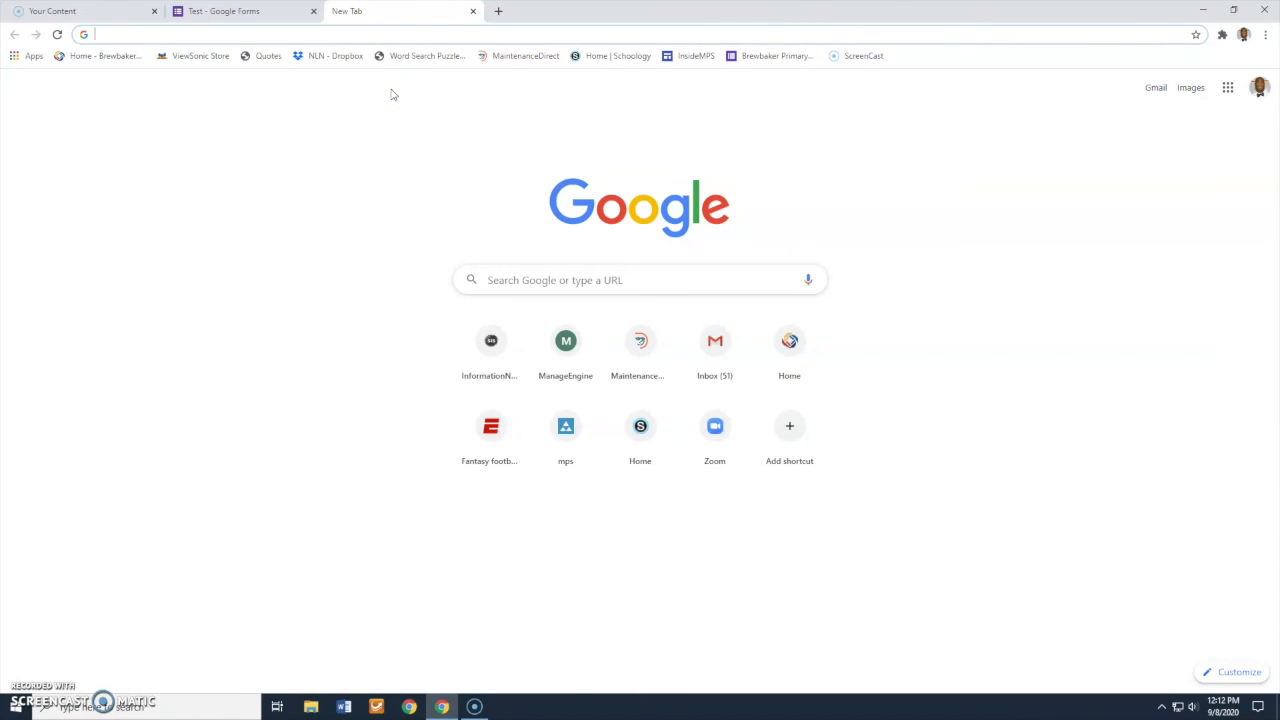
left_click(243, 10)
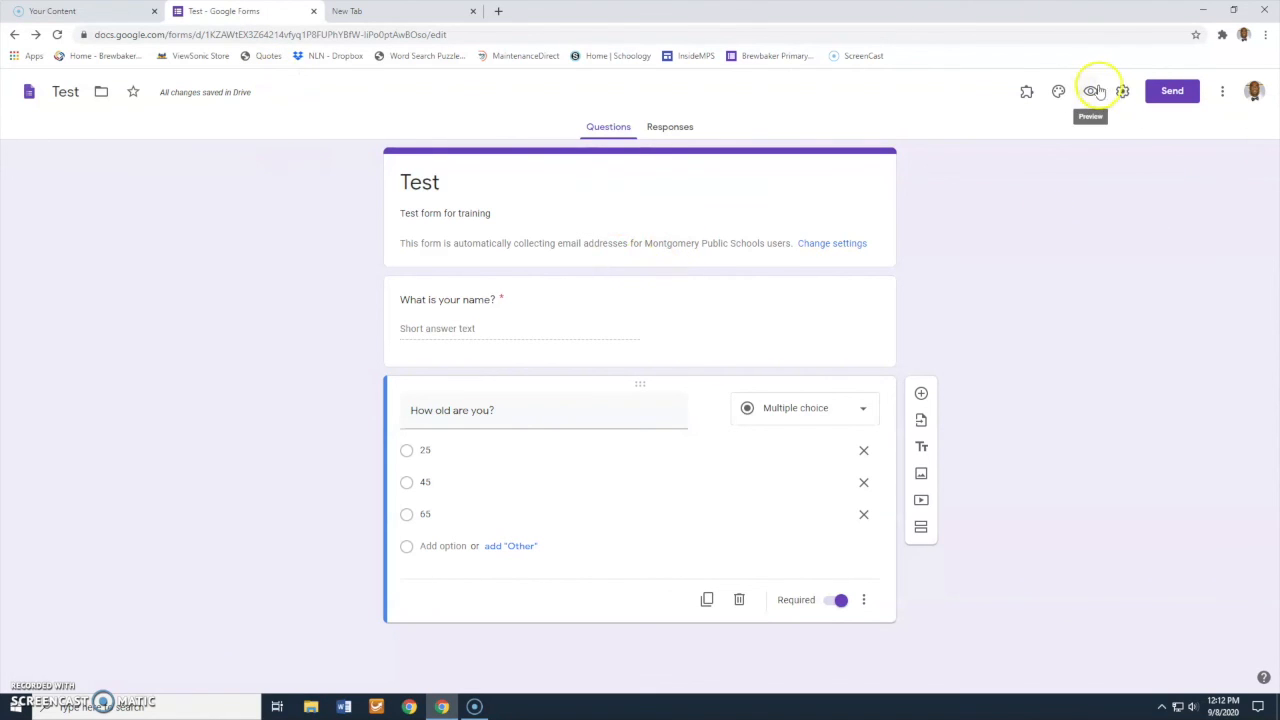
Try indigo and teal as the form's theme color, settle on green and close the theme options.
left_click(1059, 92)
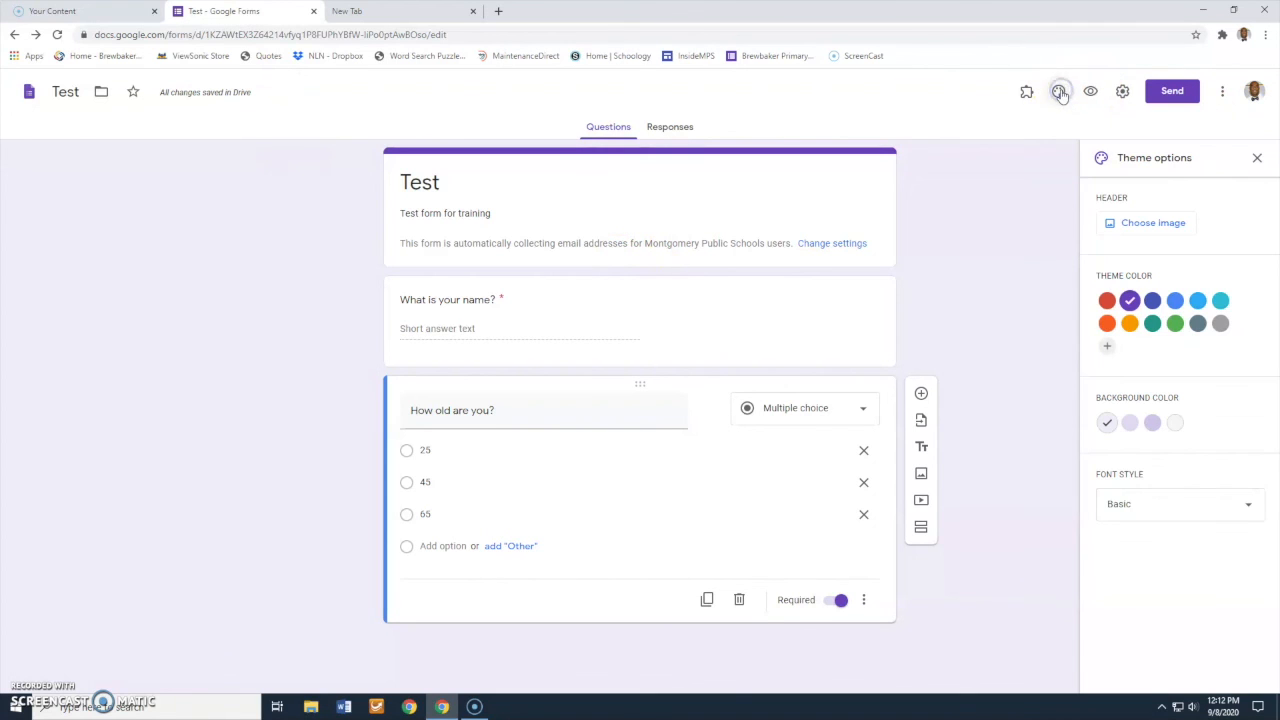
left_click(1153, 302)
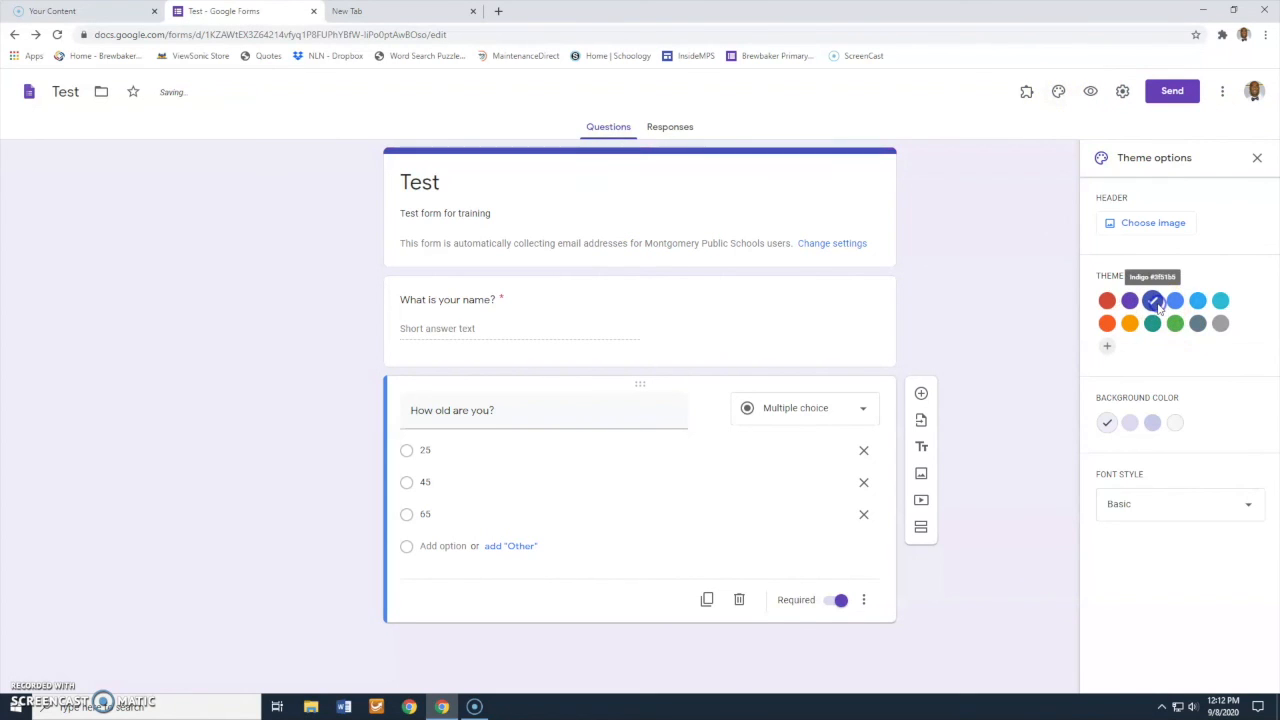
left_click(1153, 322)
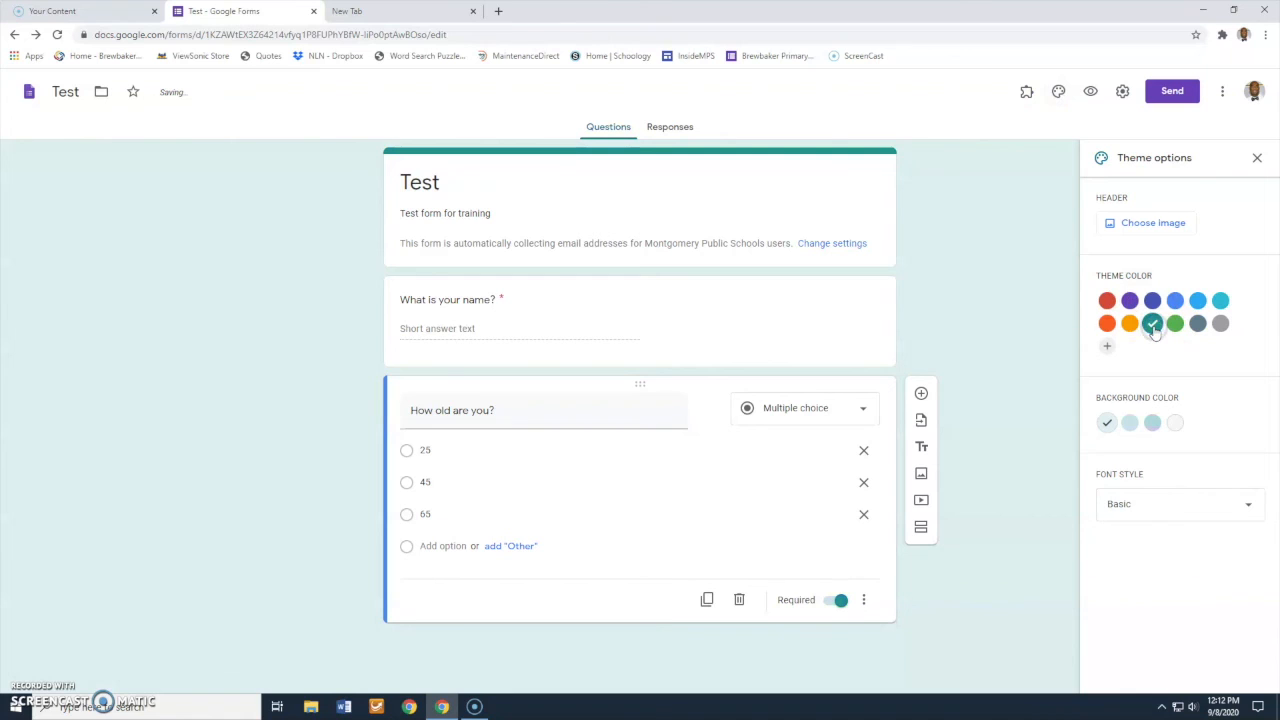
left_click(1175, 322)
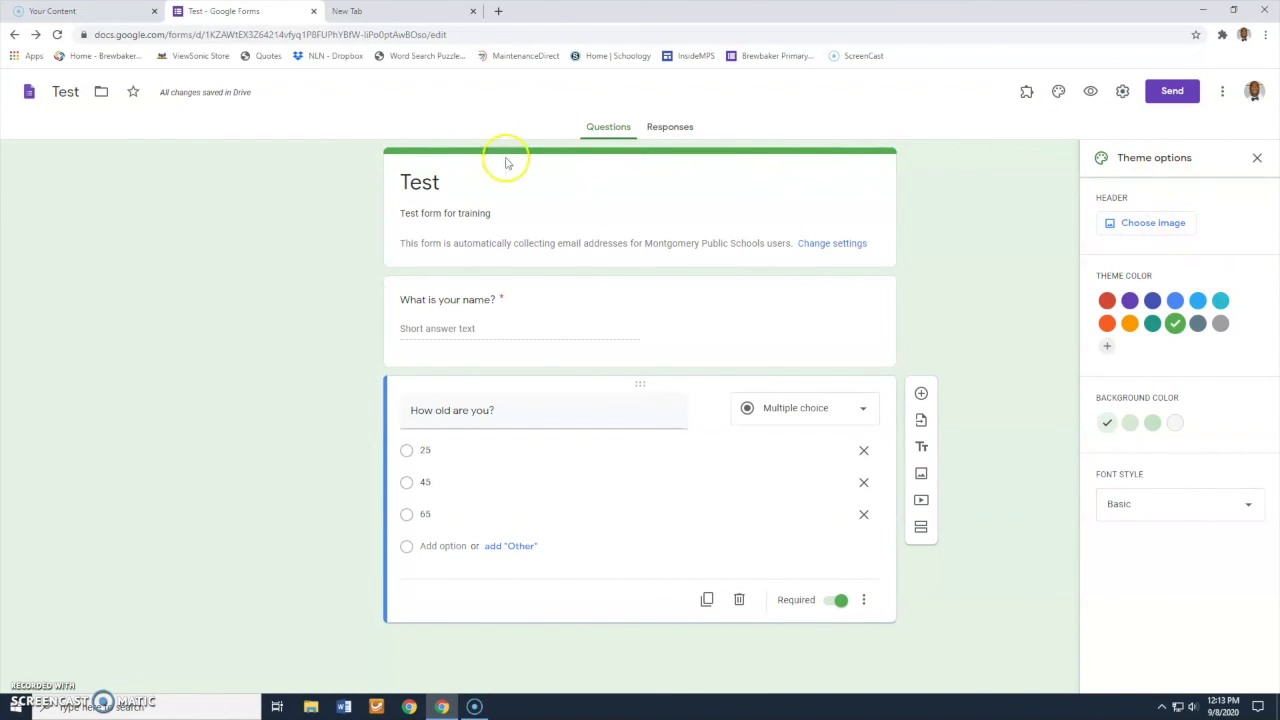
left_click(1257, 158)
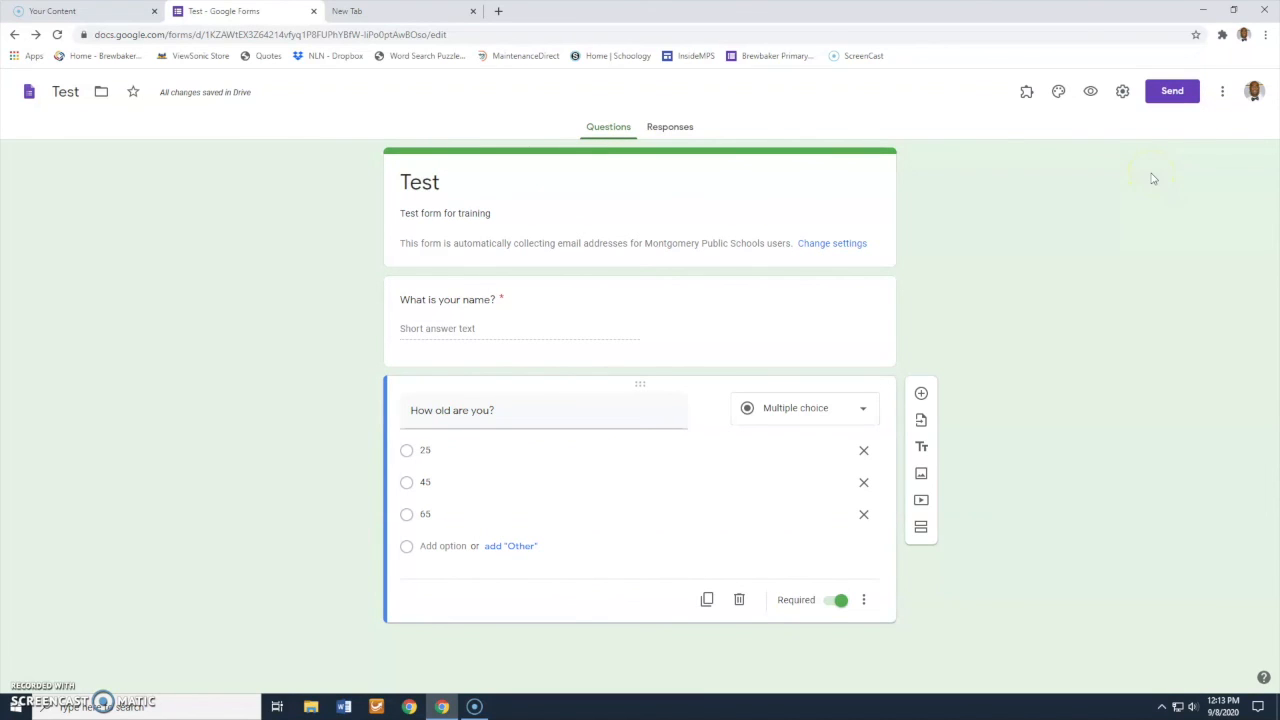